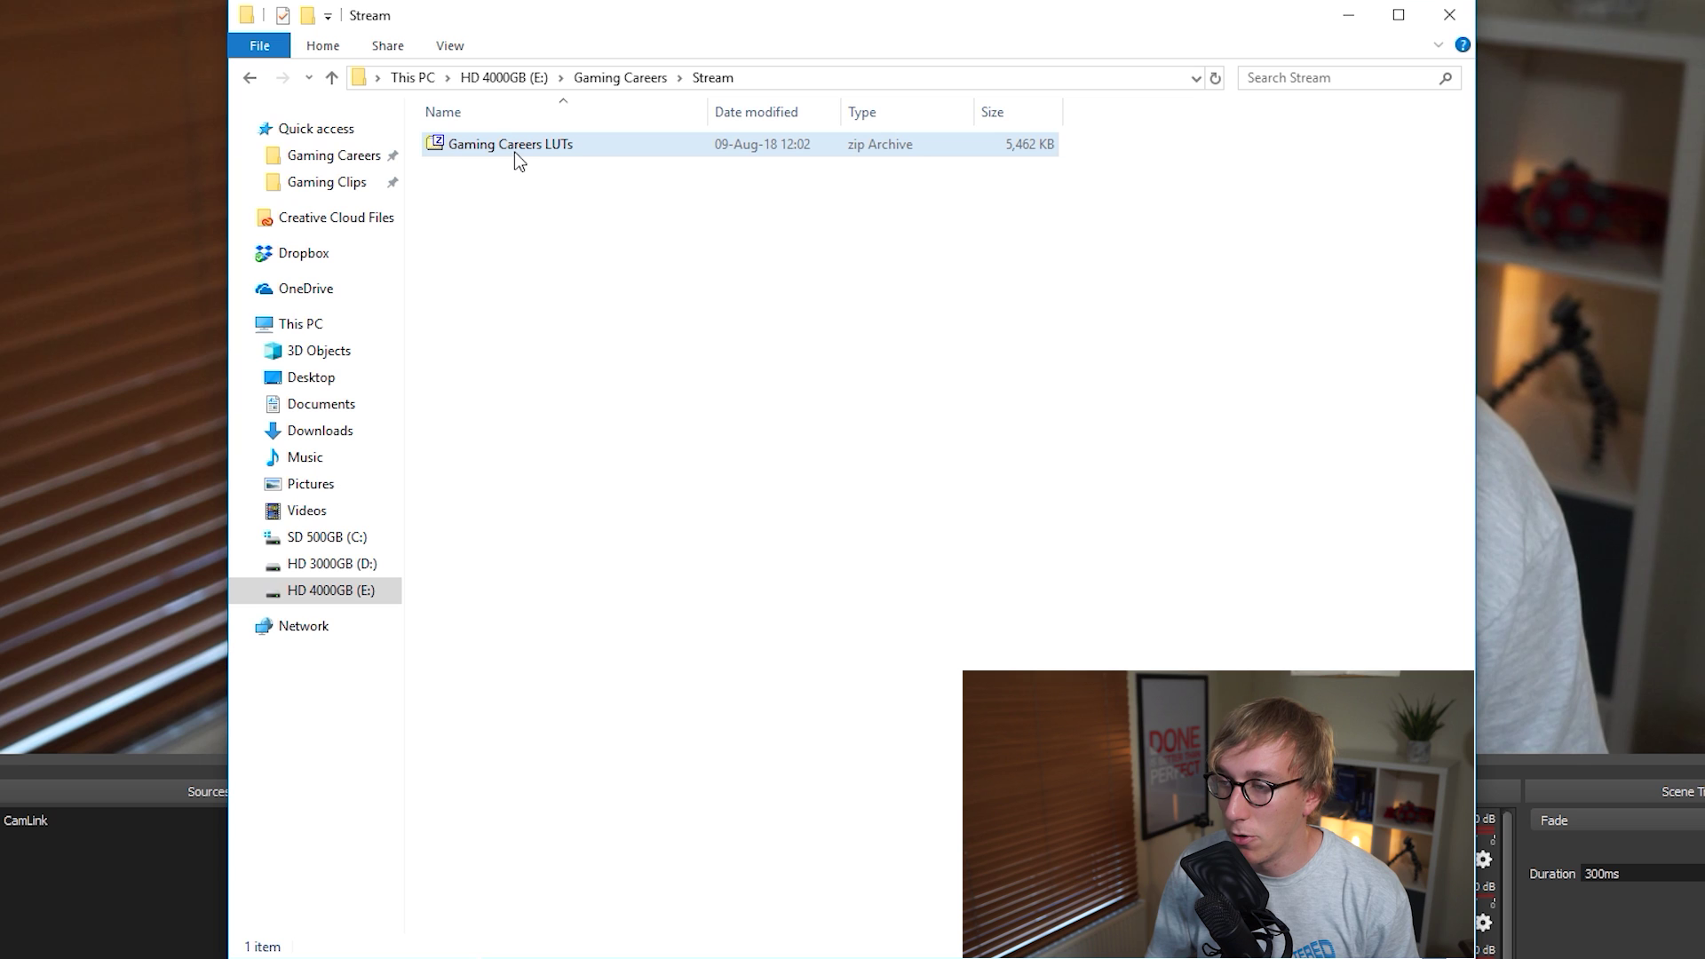
# - Extract the Gaming Careers LUTs zip with 7-Zip into its own folder, then open its LUTs subfolder
pyautogui.rightClick(514, 151)
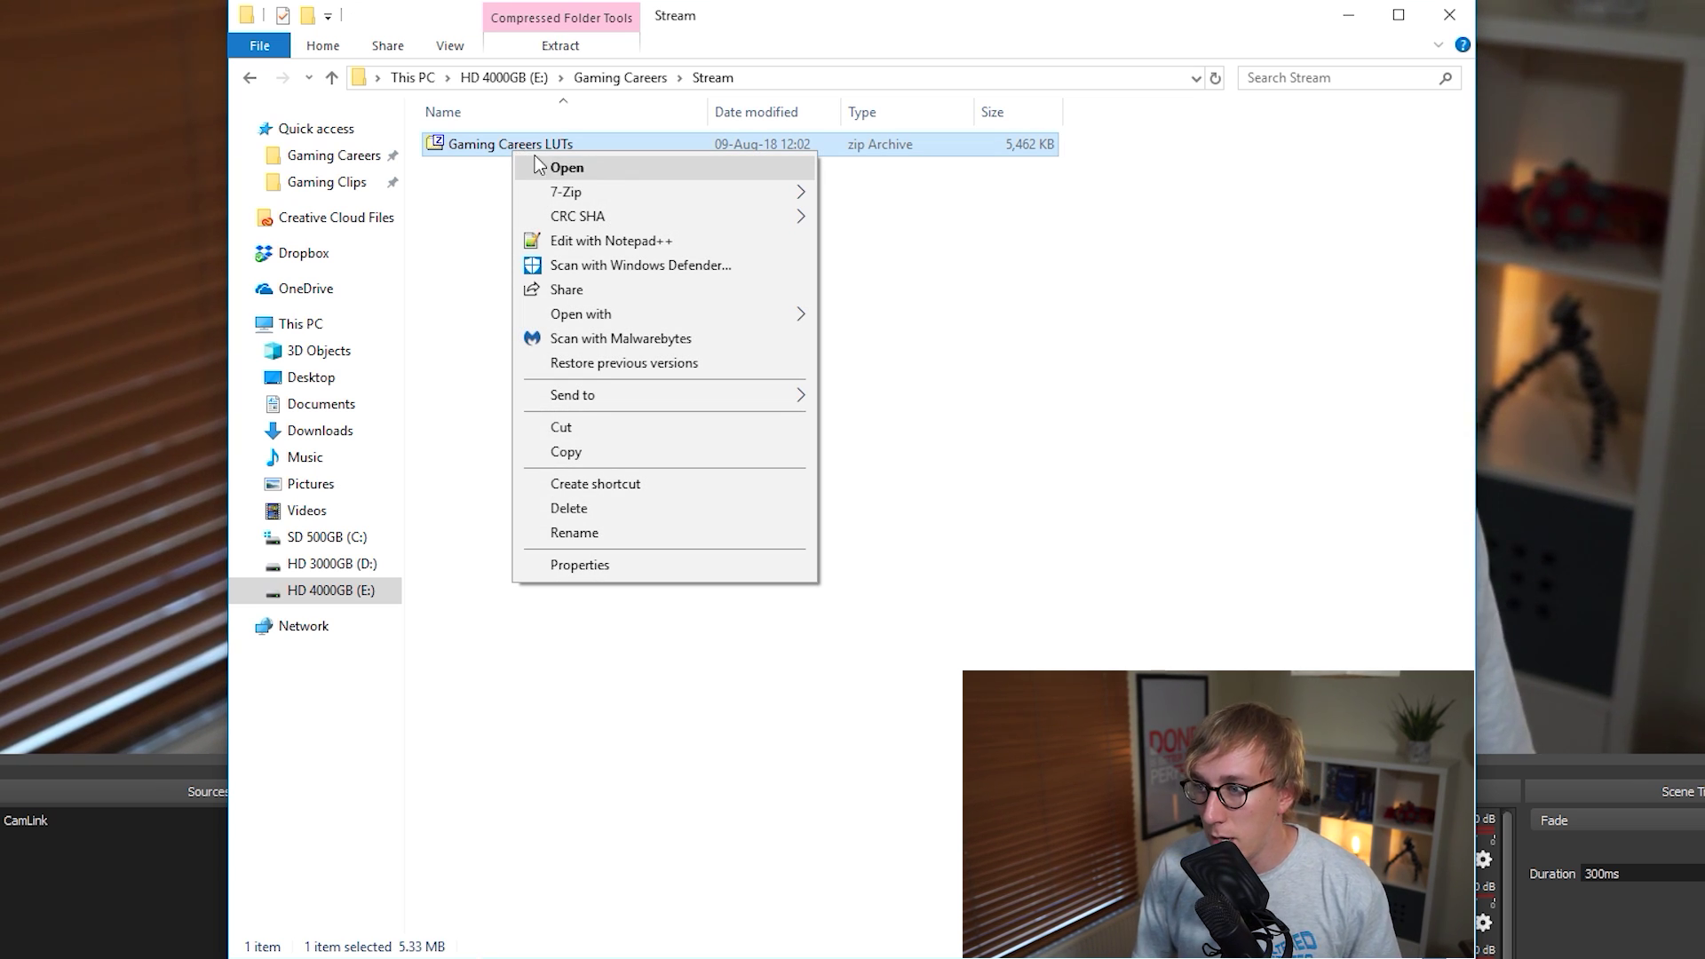
pyautogui.moveTo(624, 193)
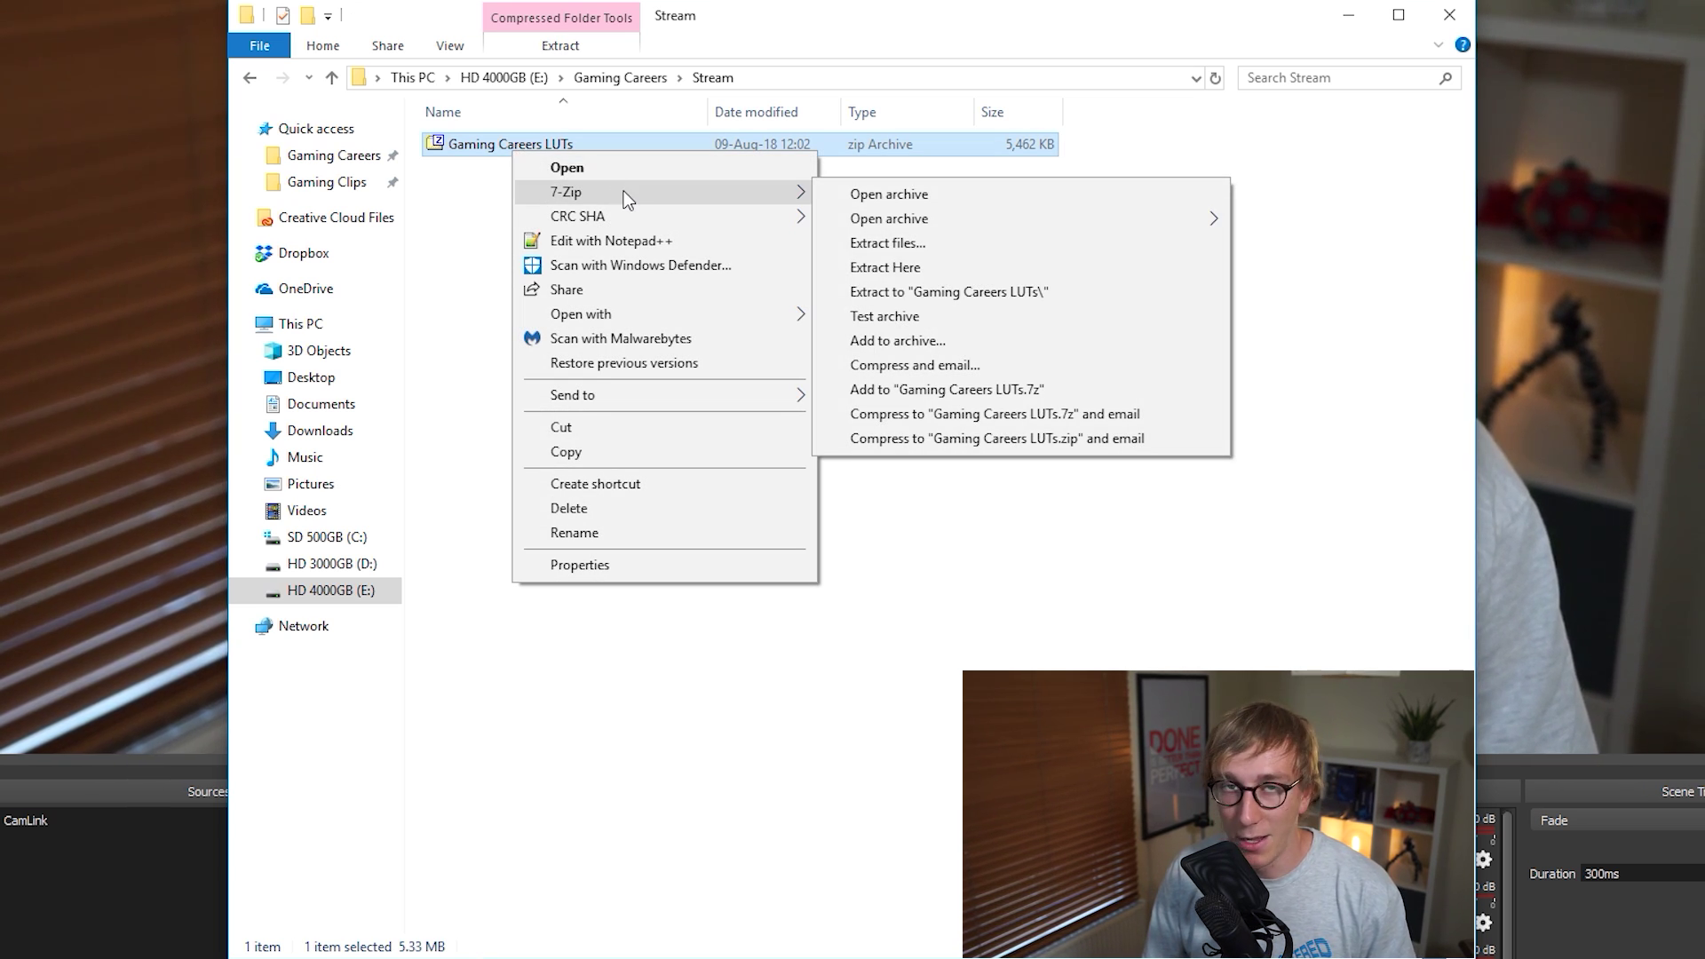
pyautogui.click(972, 293)
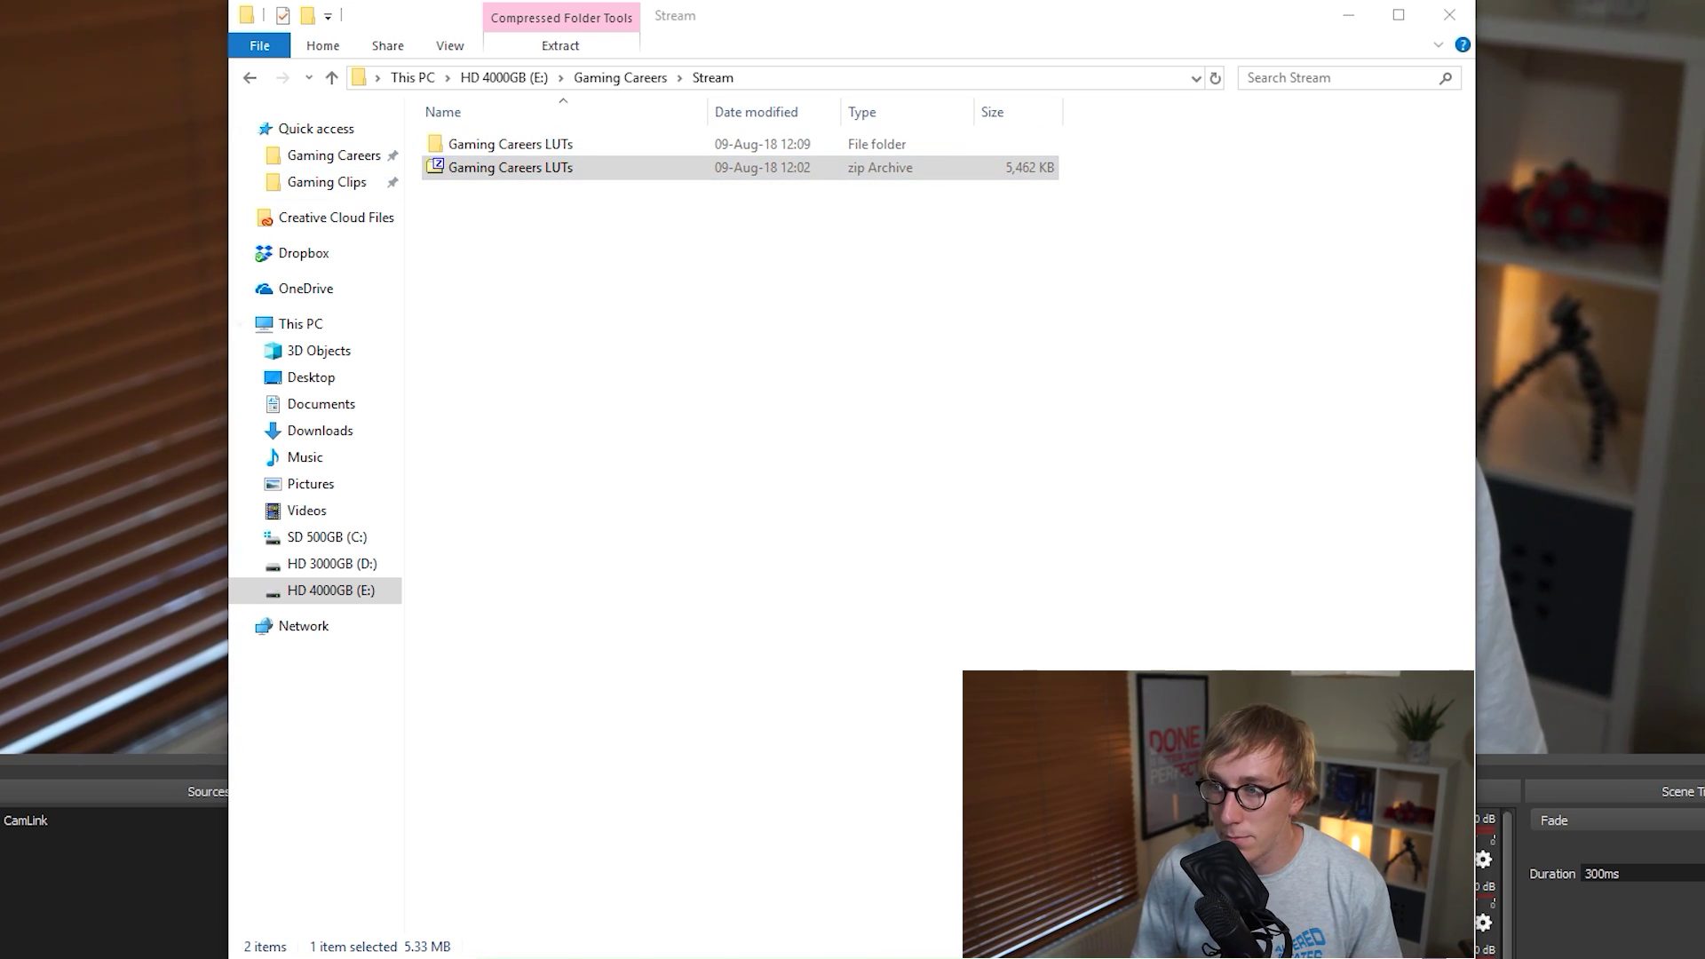
pyautogui.doubleClick(508, 148)
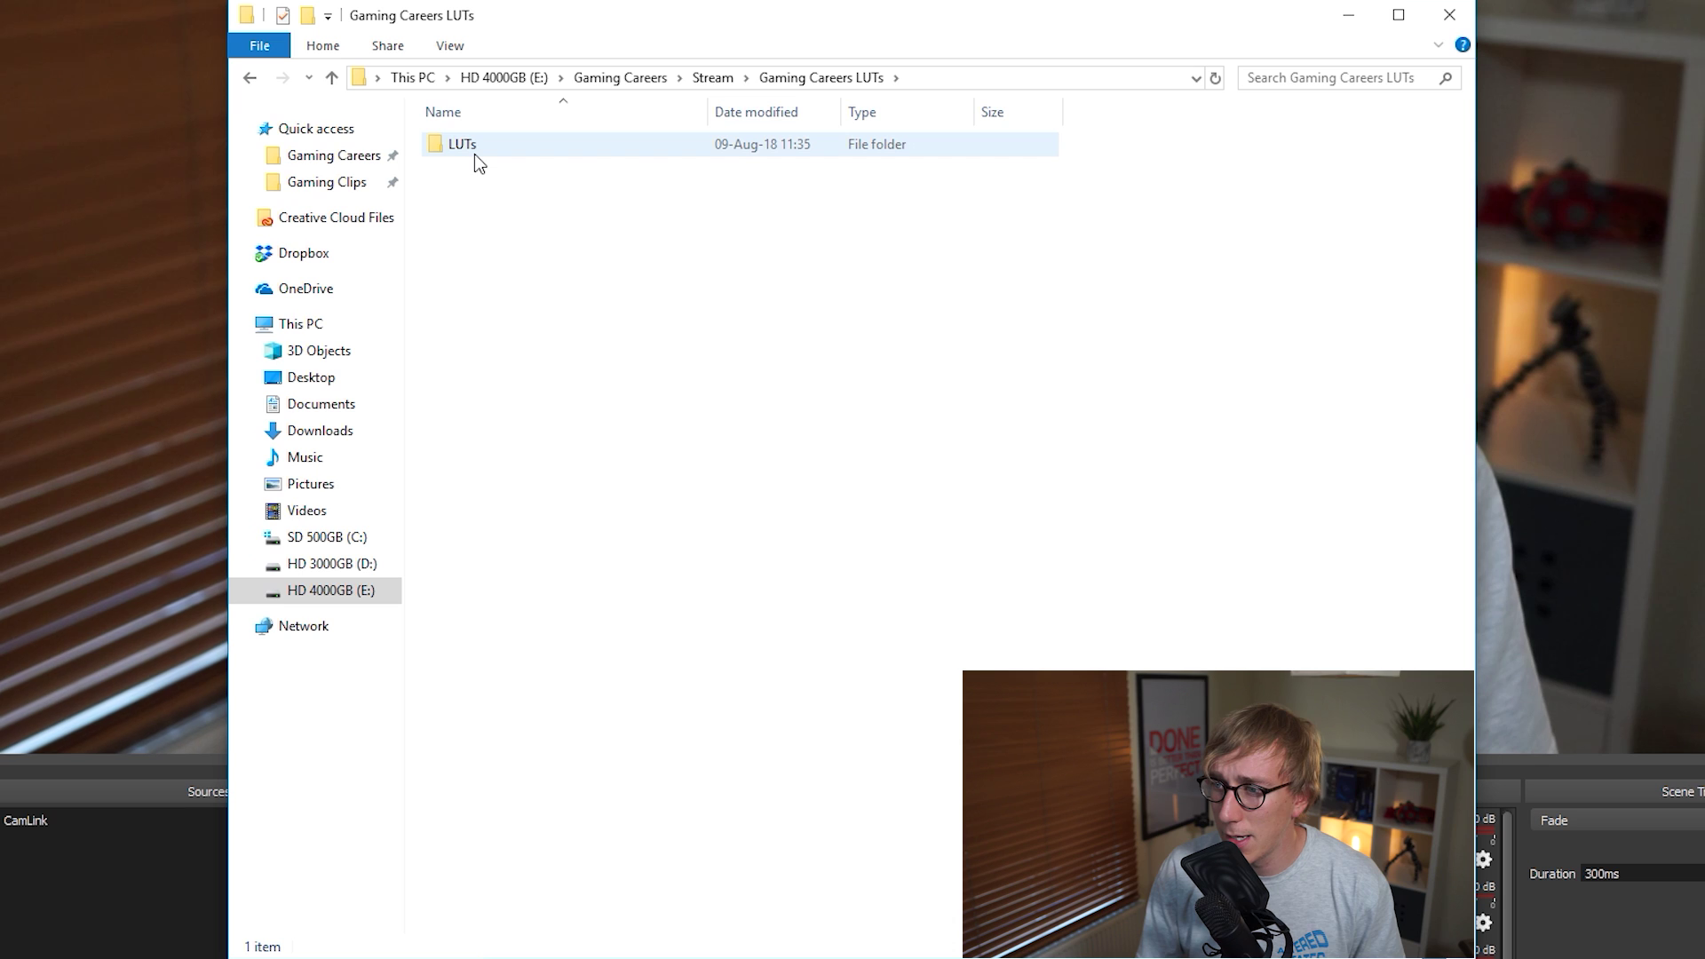
pyautogui.doubleClick(477, 152)
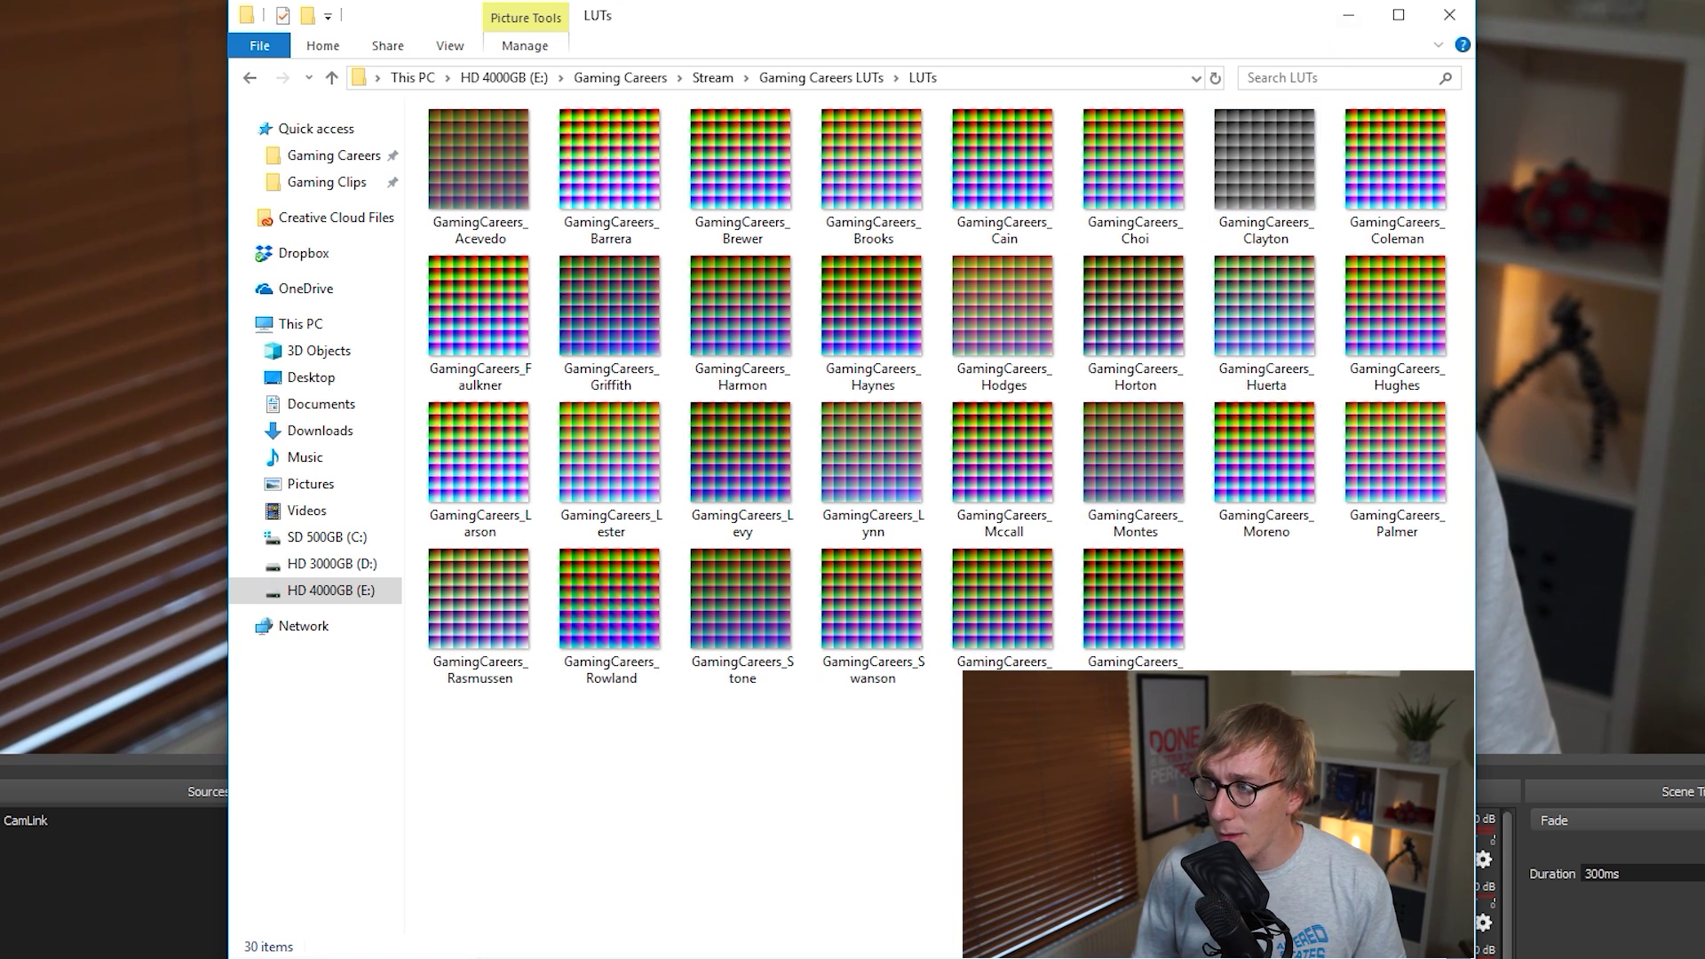
# - Add an Apply LUT effect filter, keeping the default name, to the CamLink webcam source
pyautogui.click(1350, 18)
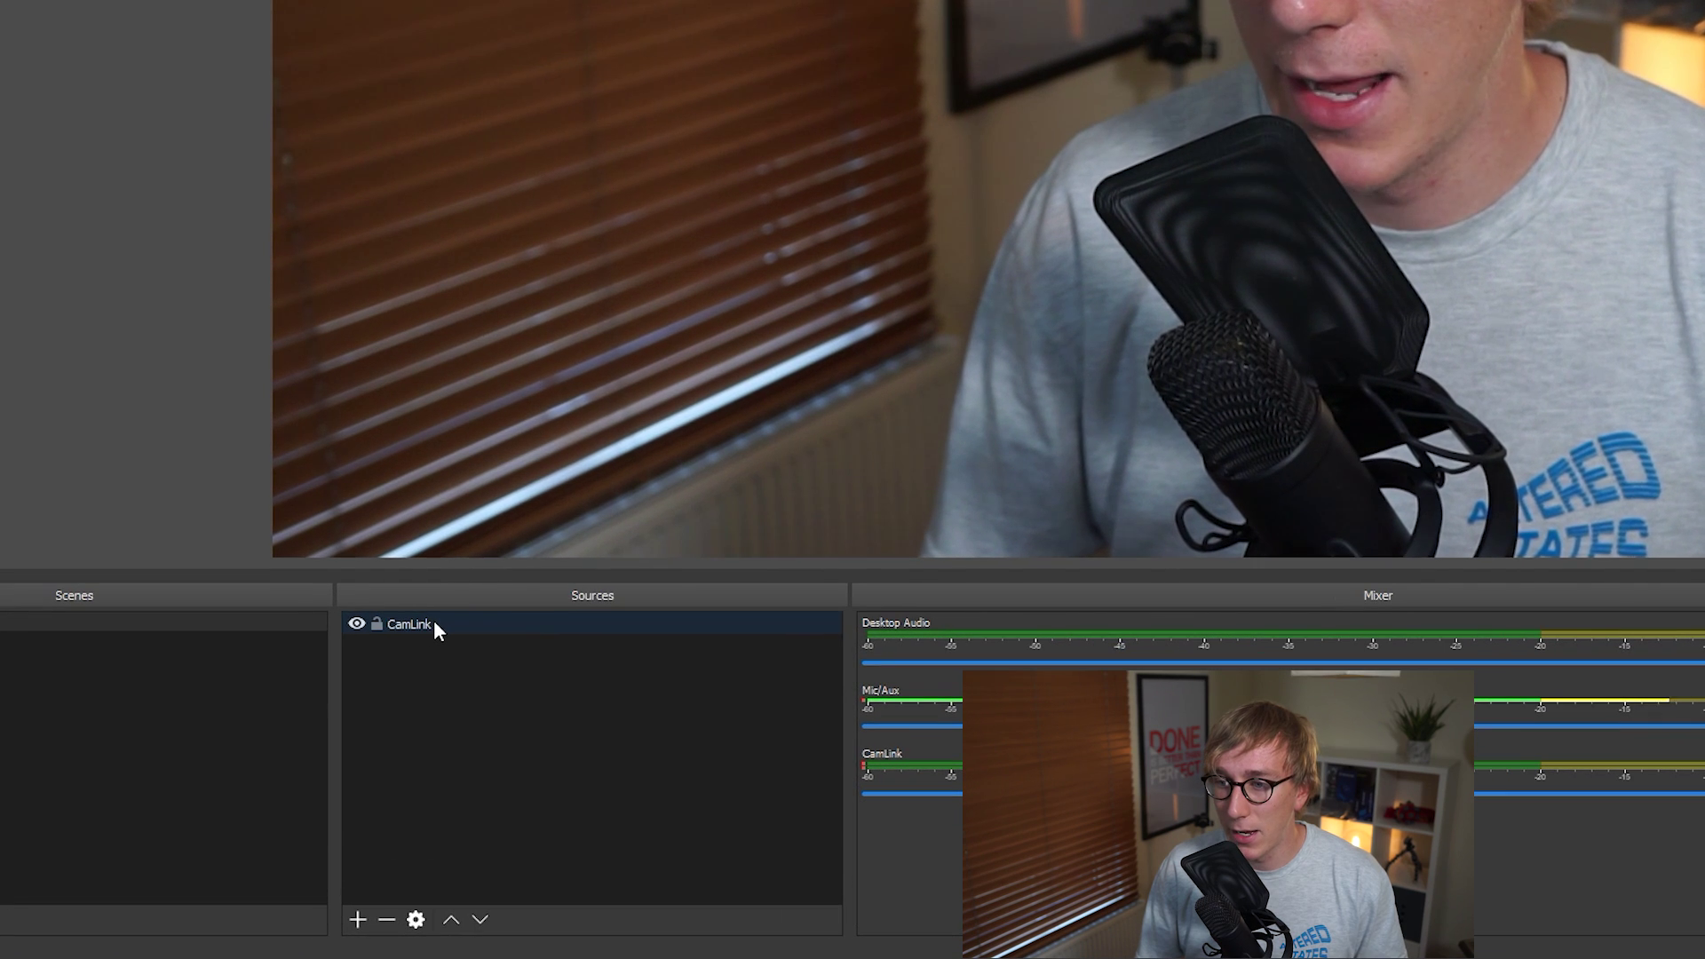
pyautogui.rightClick(435, 624)
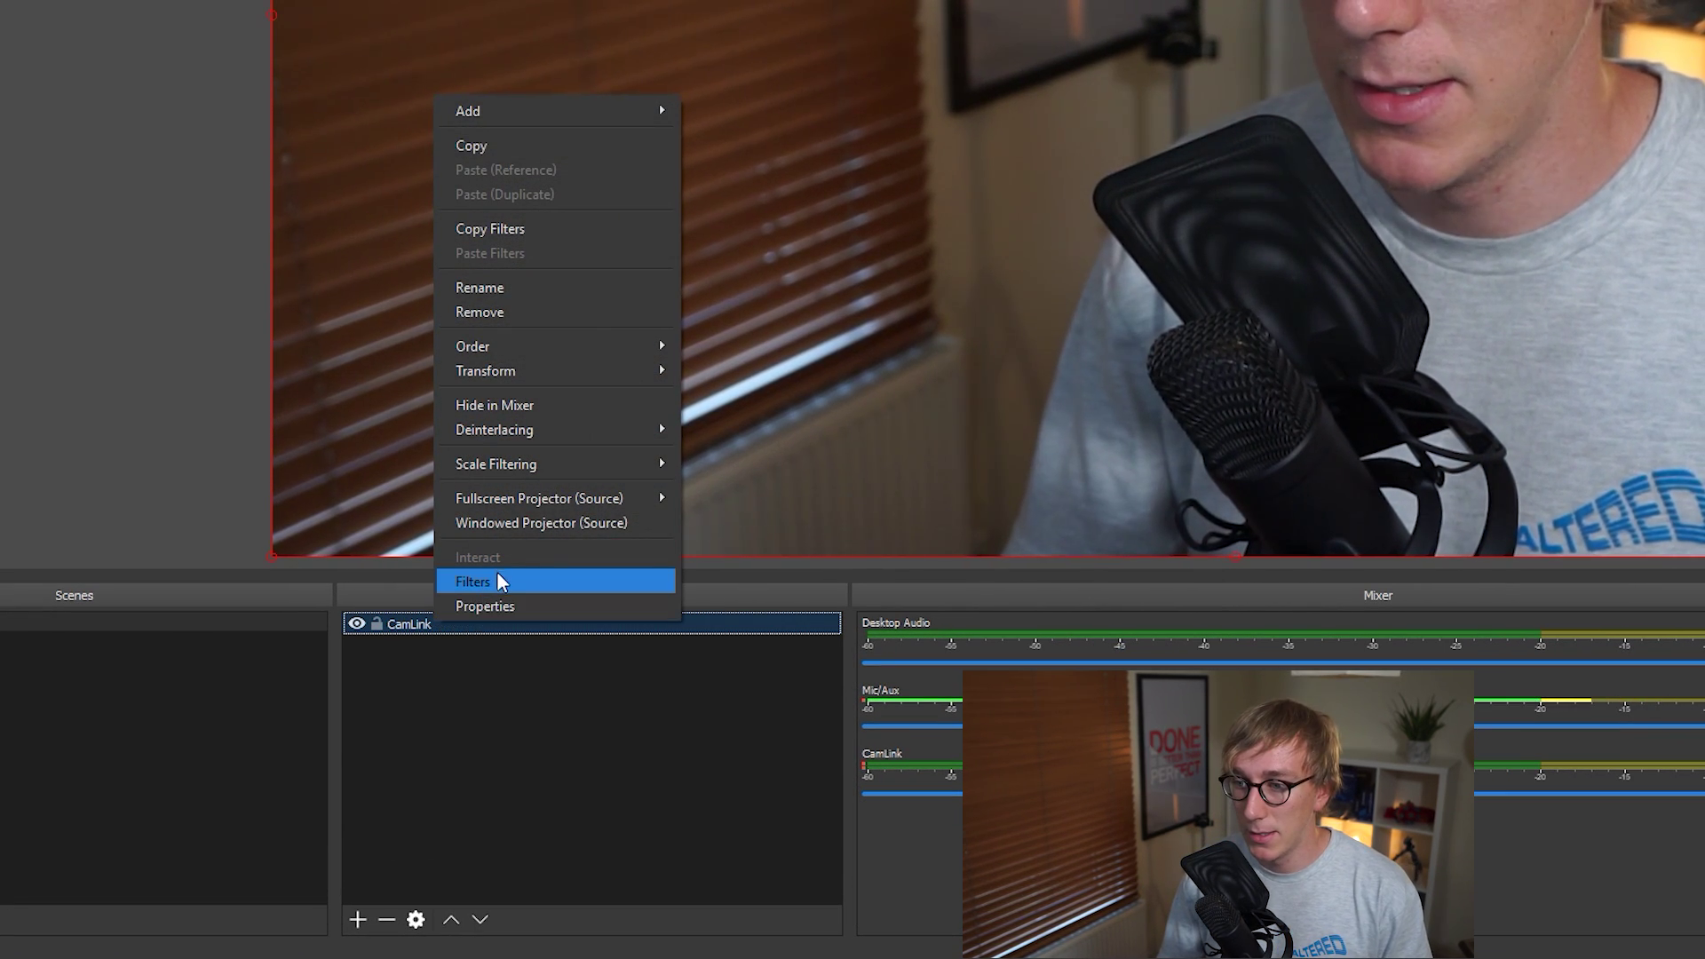
pyautogui.click(500, 582)
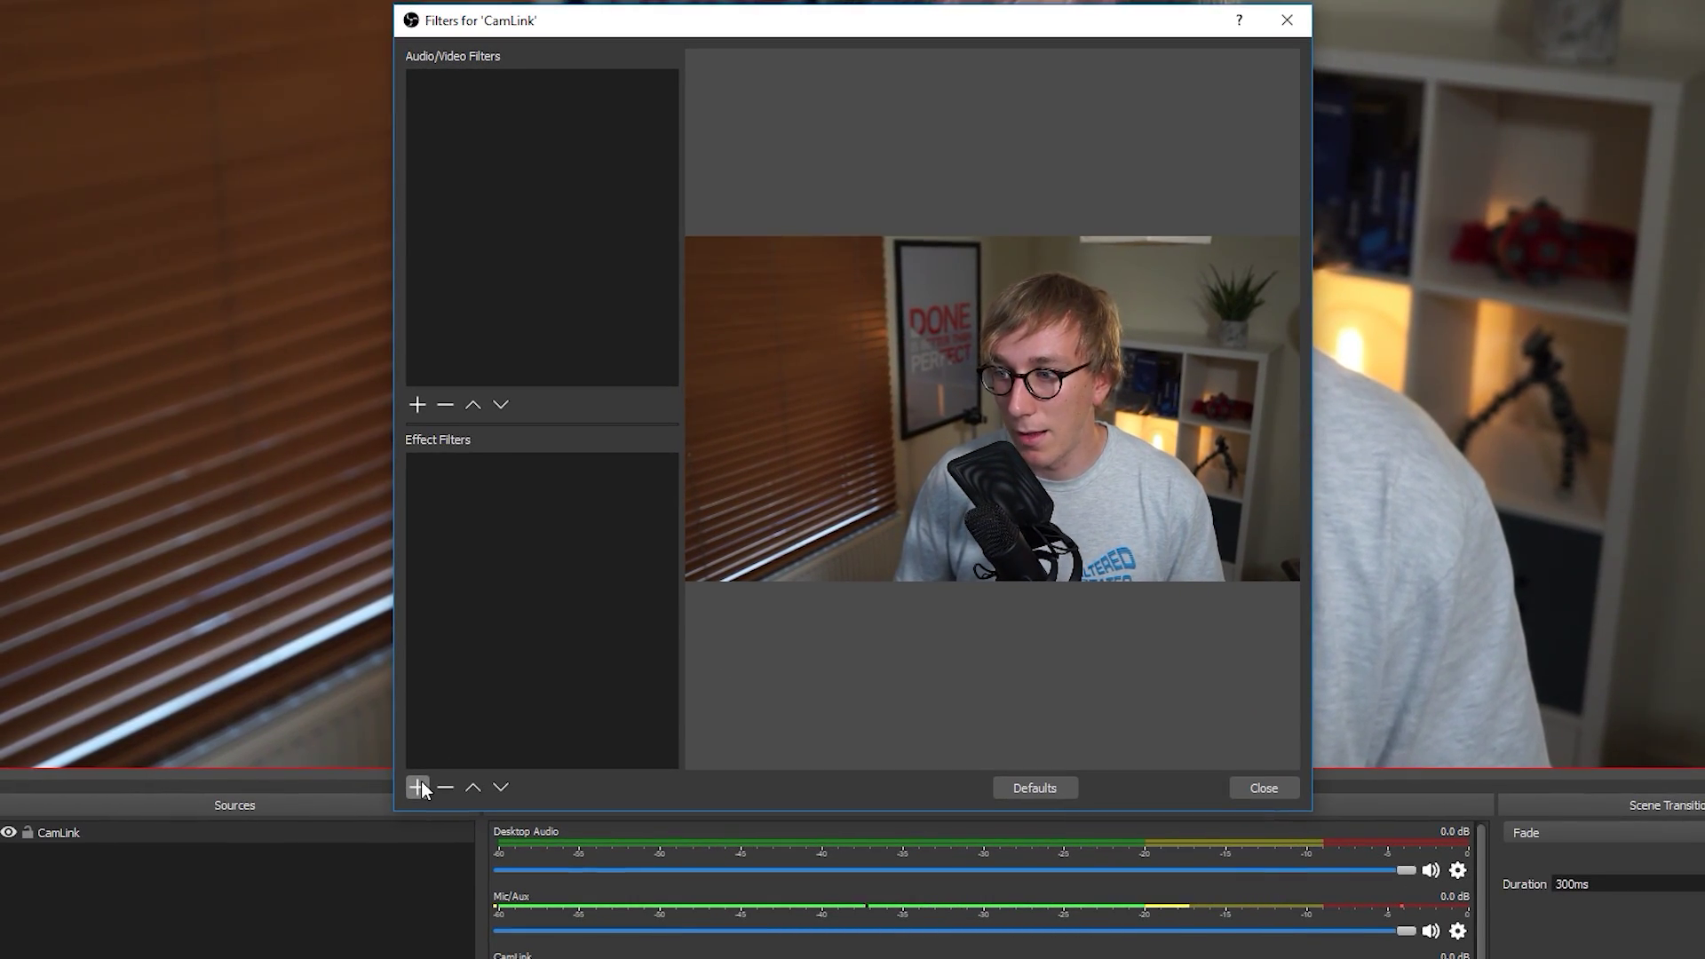
pyautogui.click(403, 814)
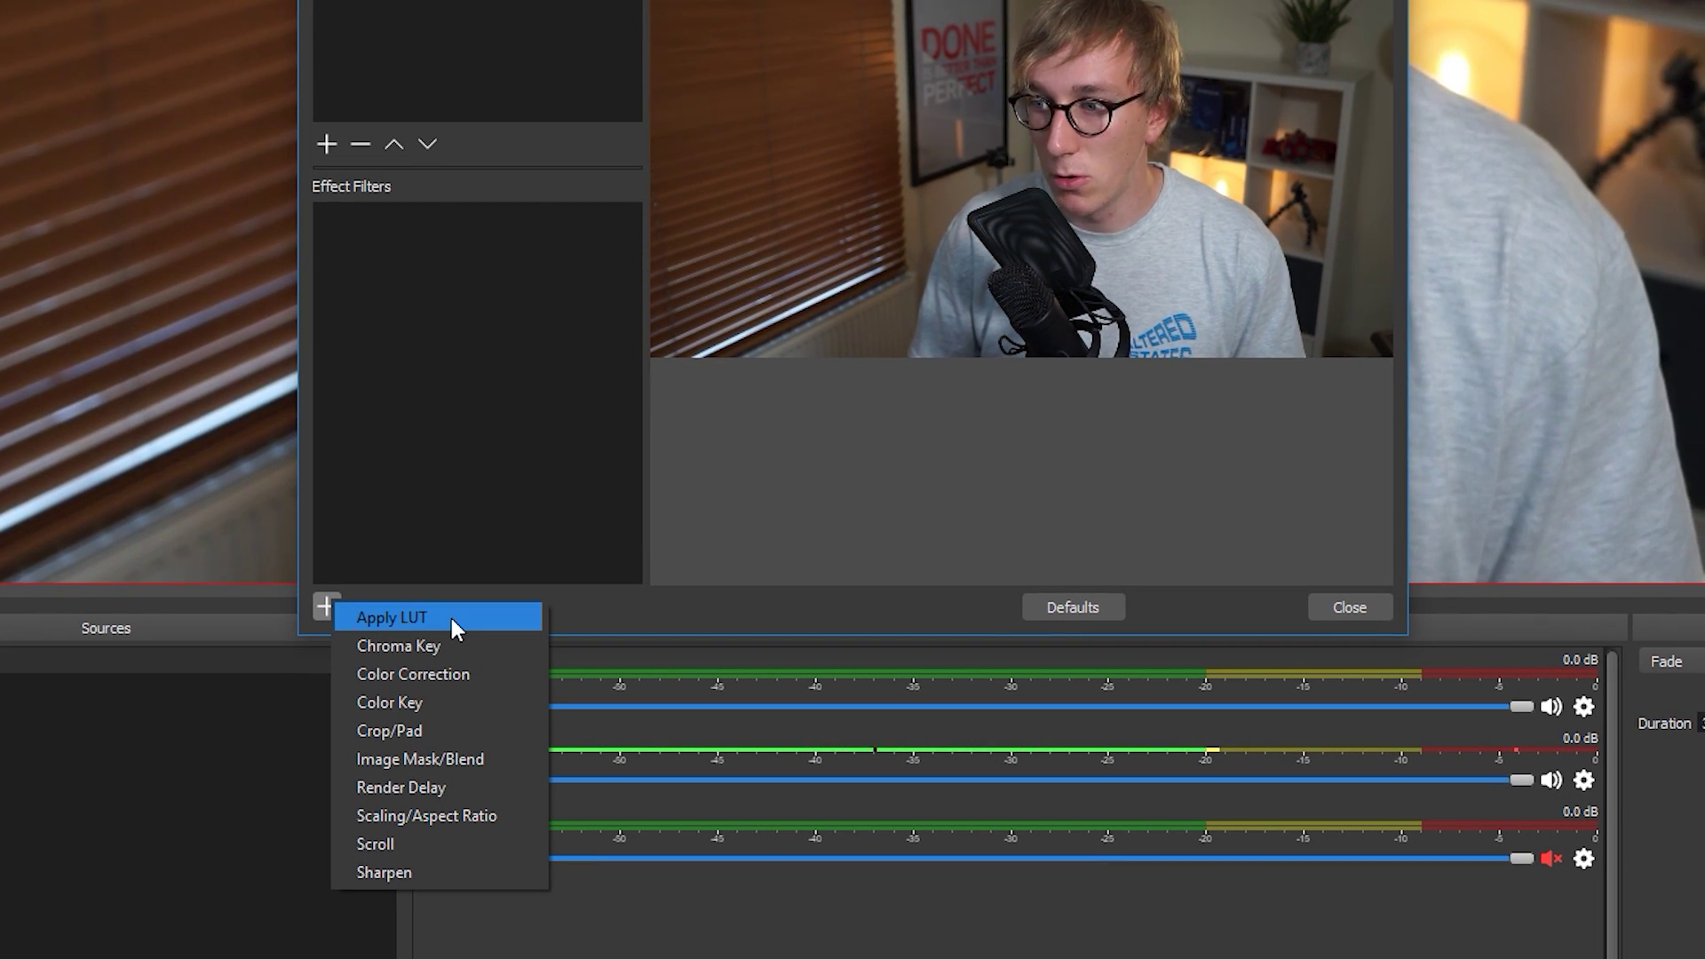
pyautogui.click(452, 618)
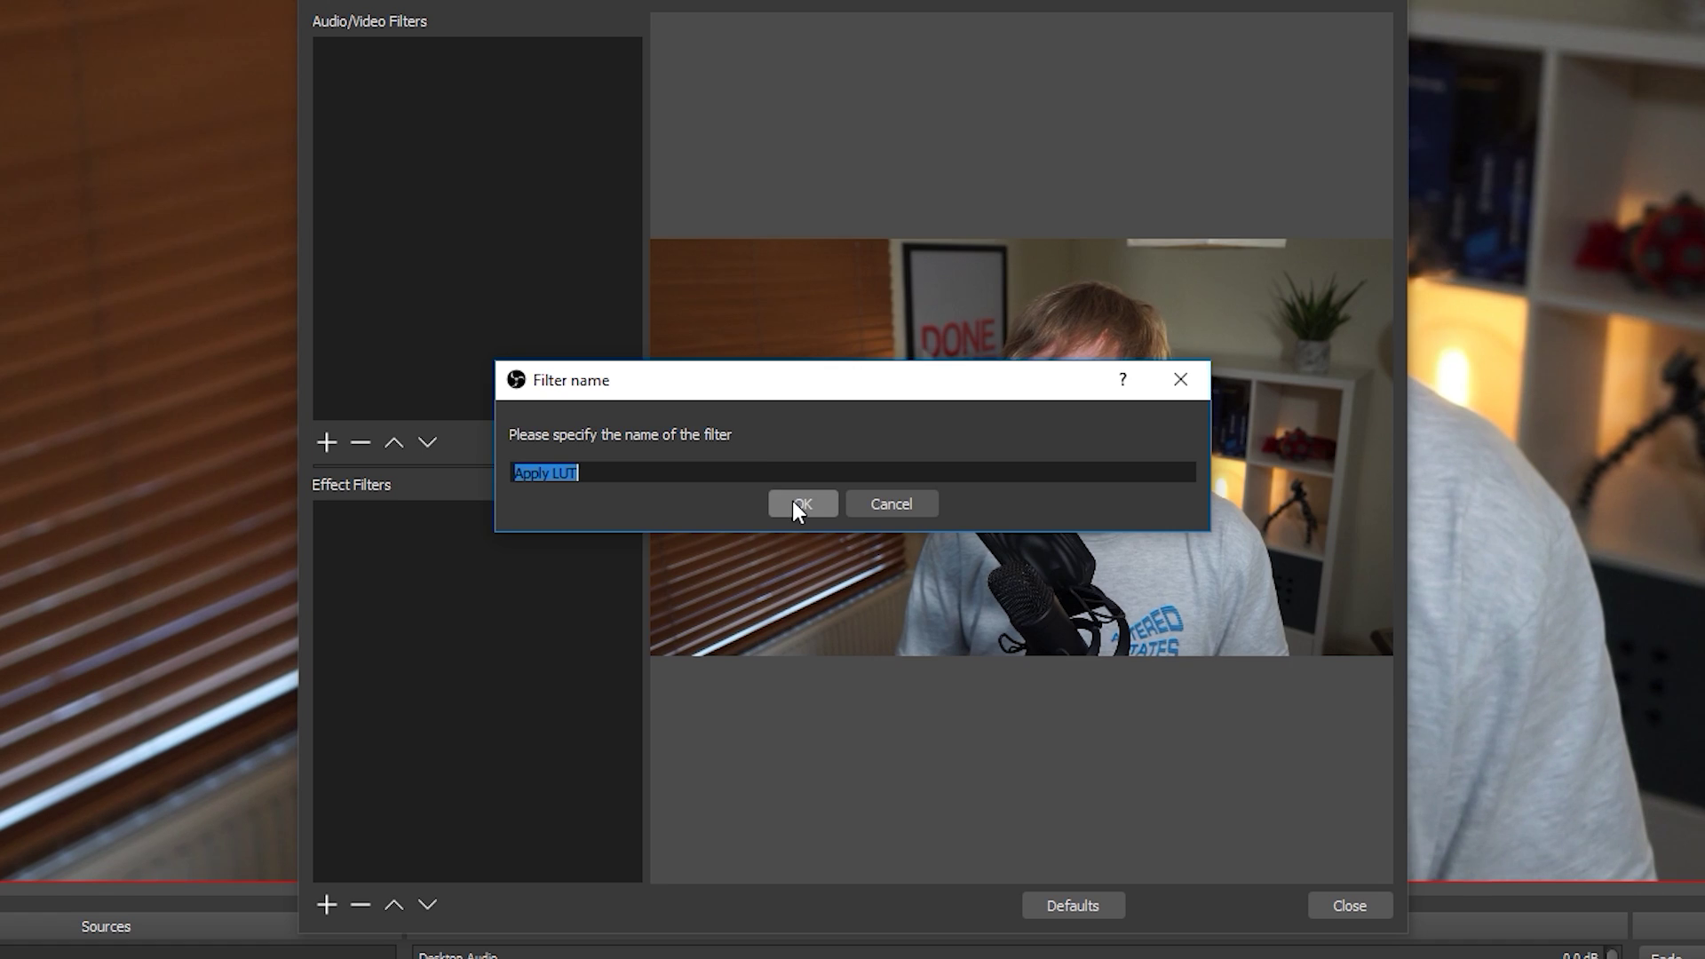
pyautogui.click(795, 502)
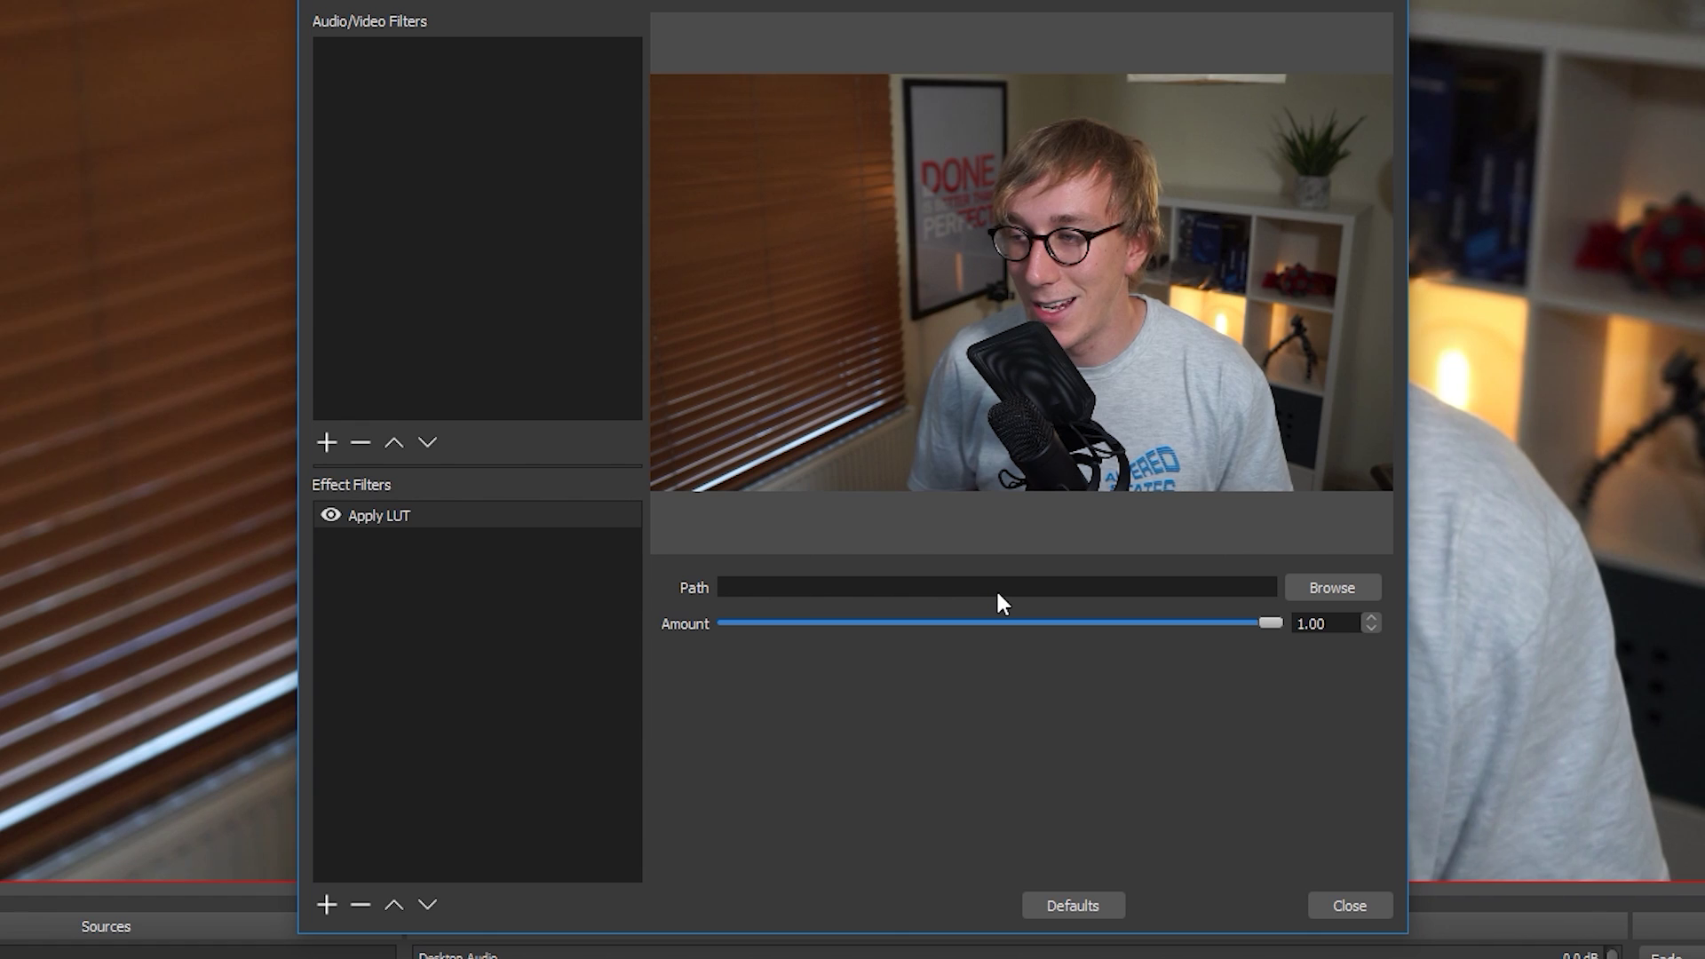
# - Load the built-in red_isolated.png LUT into the Apply LUT filter's path
pyautogui.click(1331, 588)
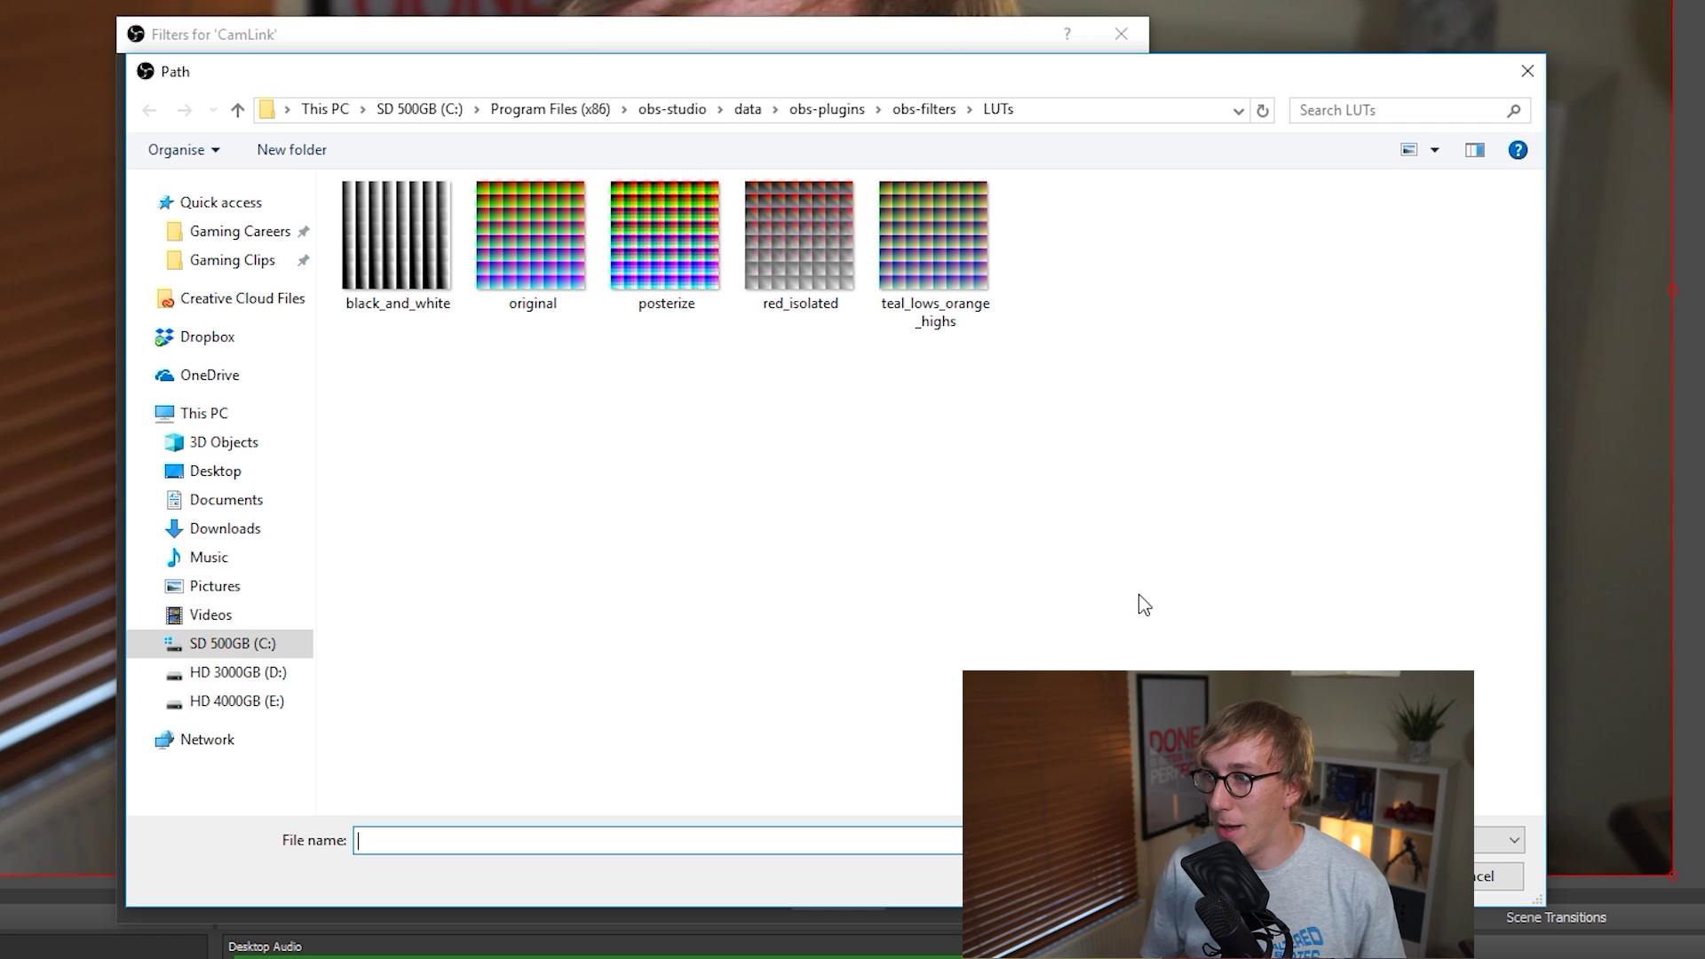
pyautogui.click(792, 251)
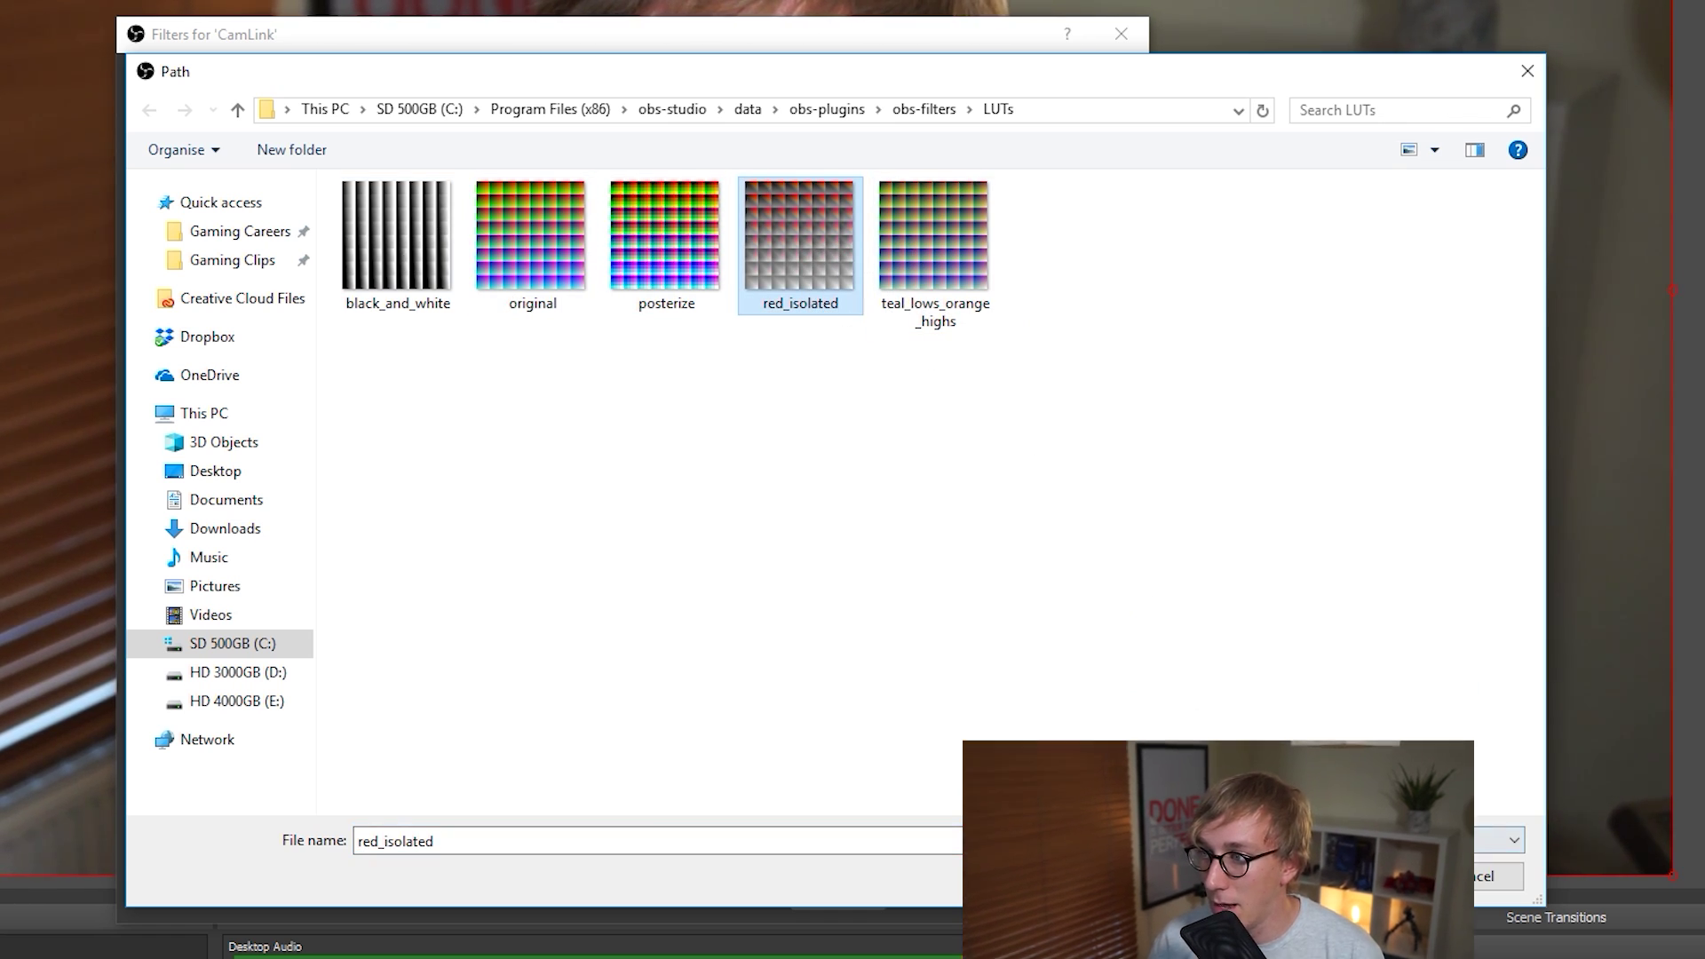
pyautogui.click(1345, 876)
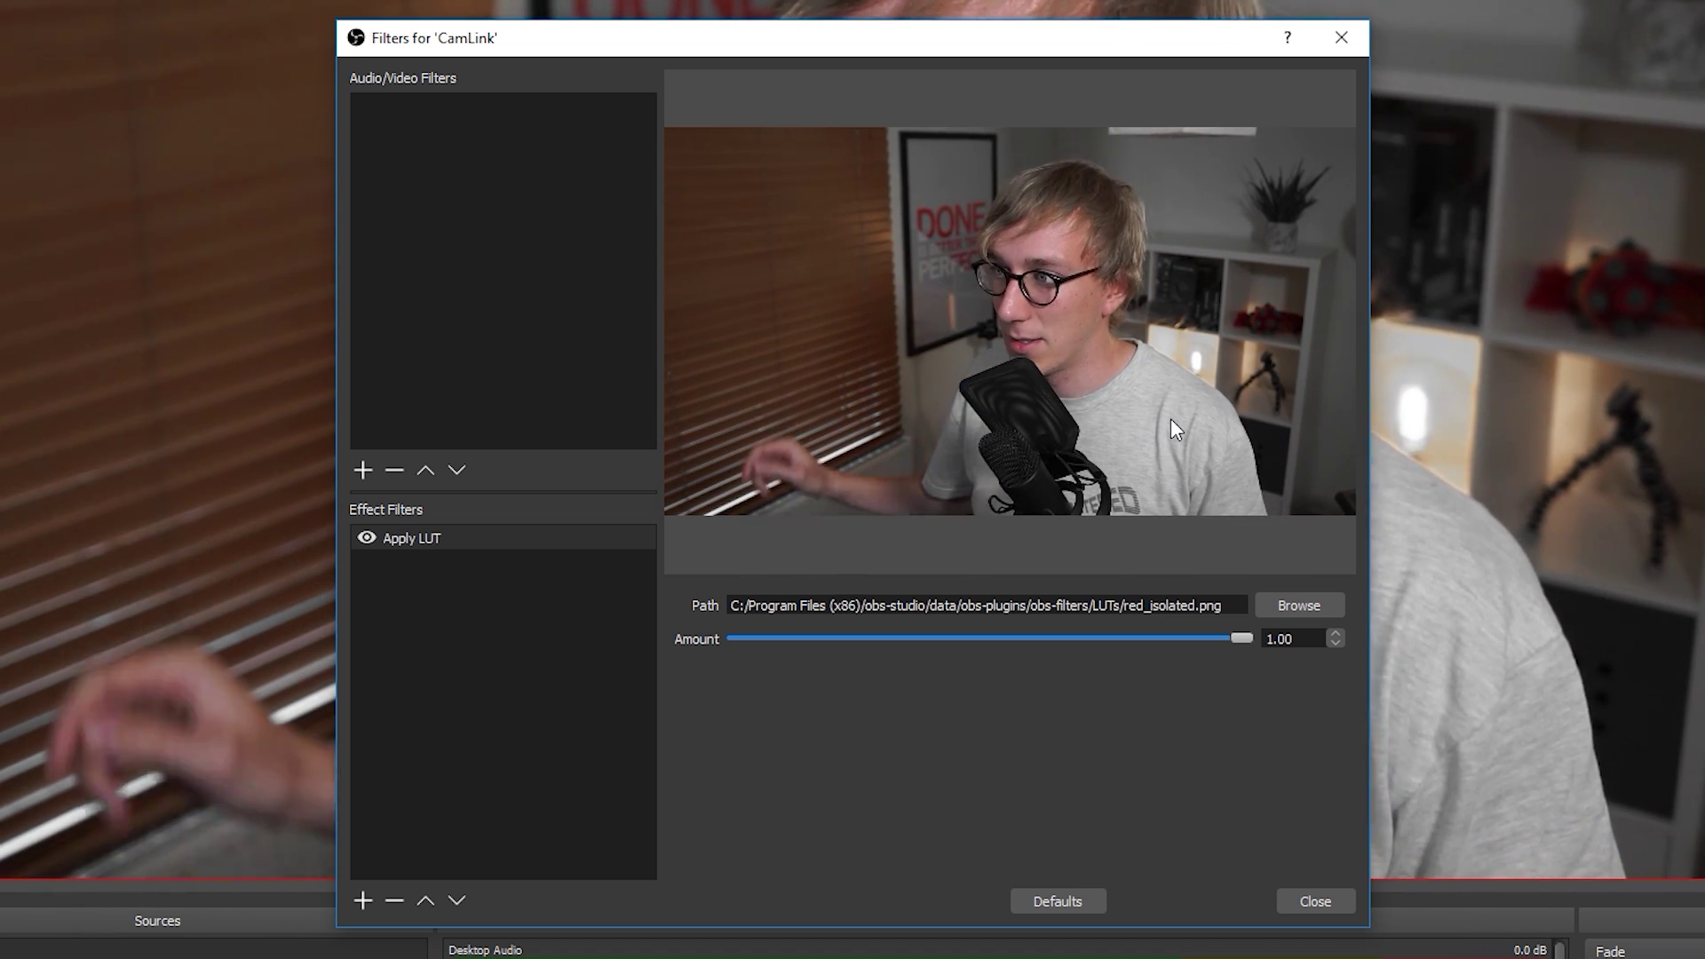
# - Load GamingCareers_Swanson.png from Gaming Careers > Stream > Gaming Careers LUTs > LUTs into the filter
pyautogui.click(1285, 608)
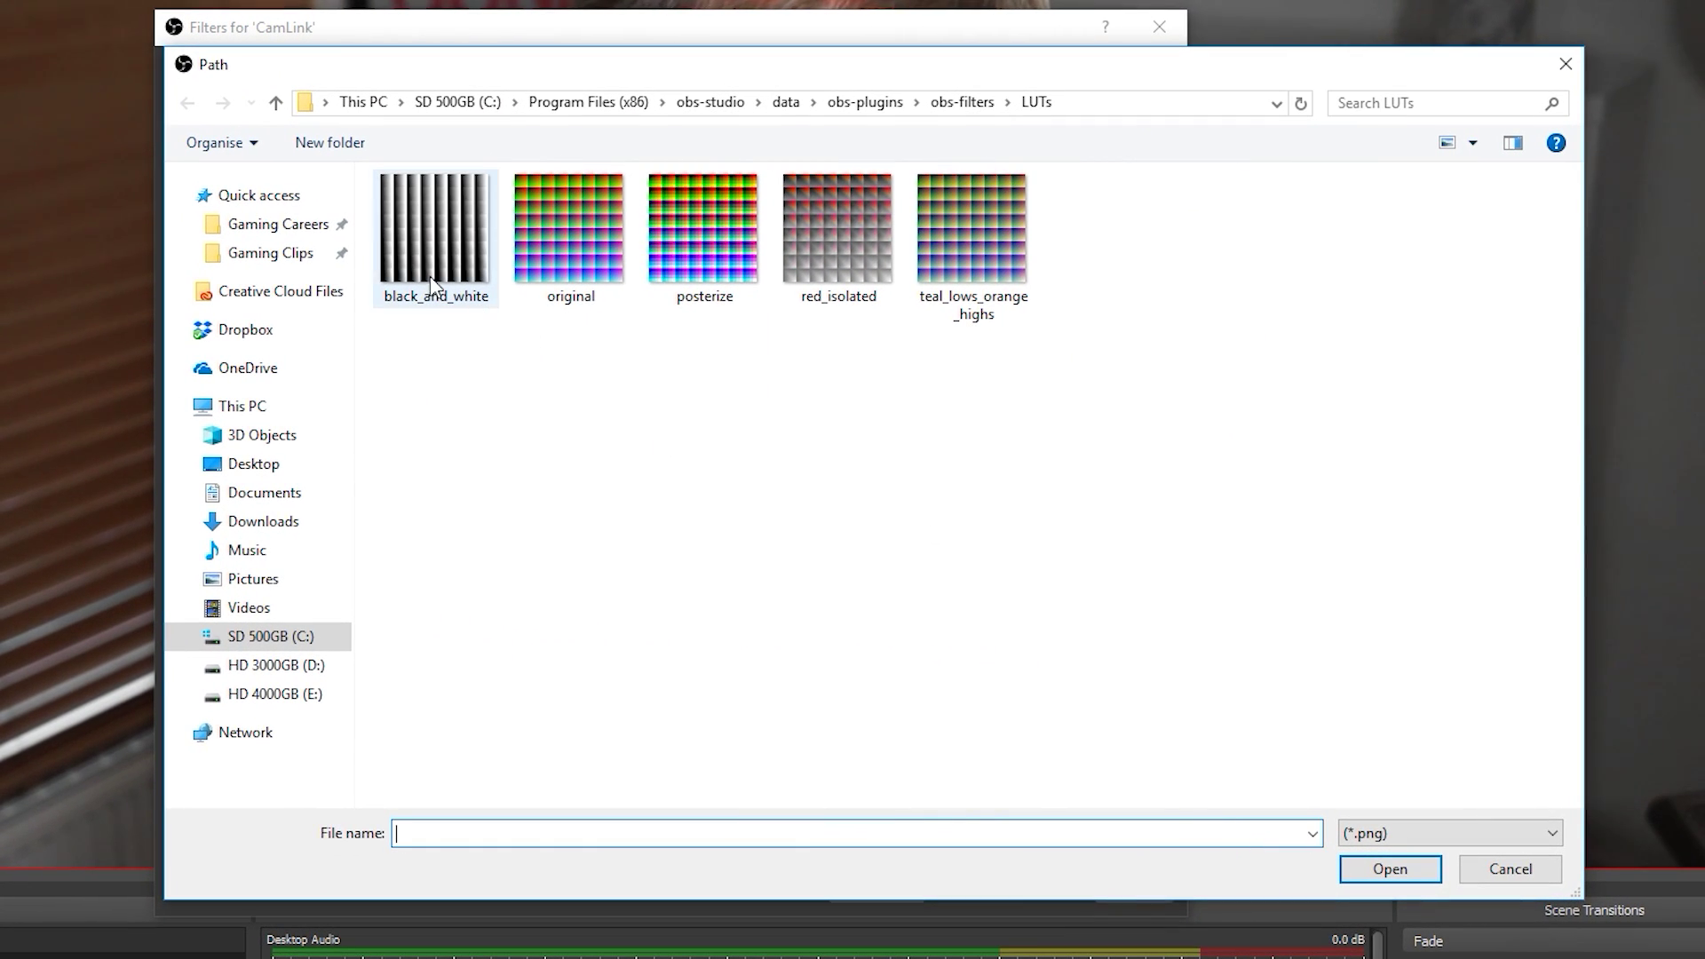
pyautogui.click(281, 233)
pyautogui.doubleClick(460, 321)
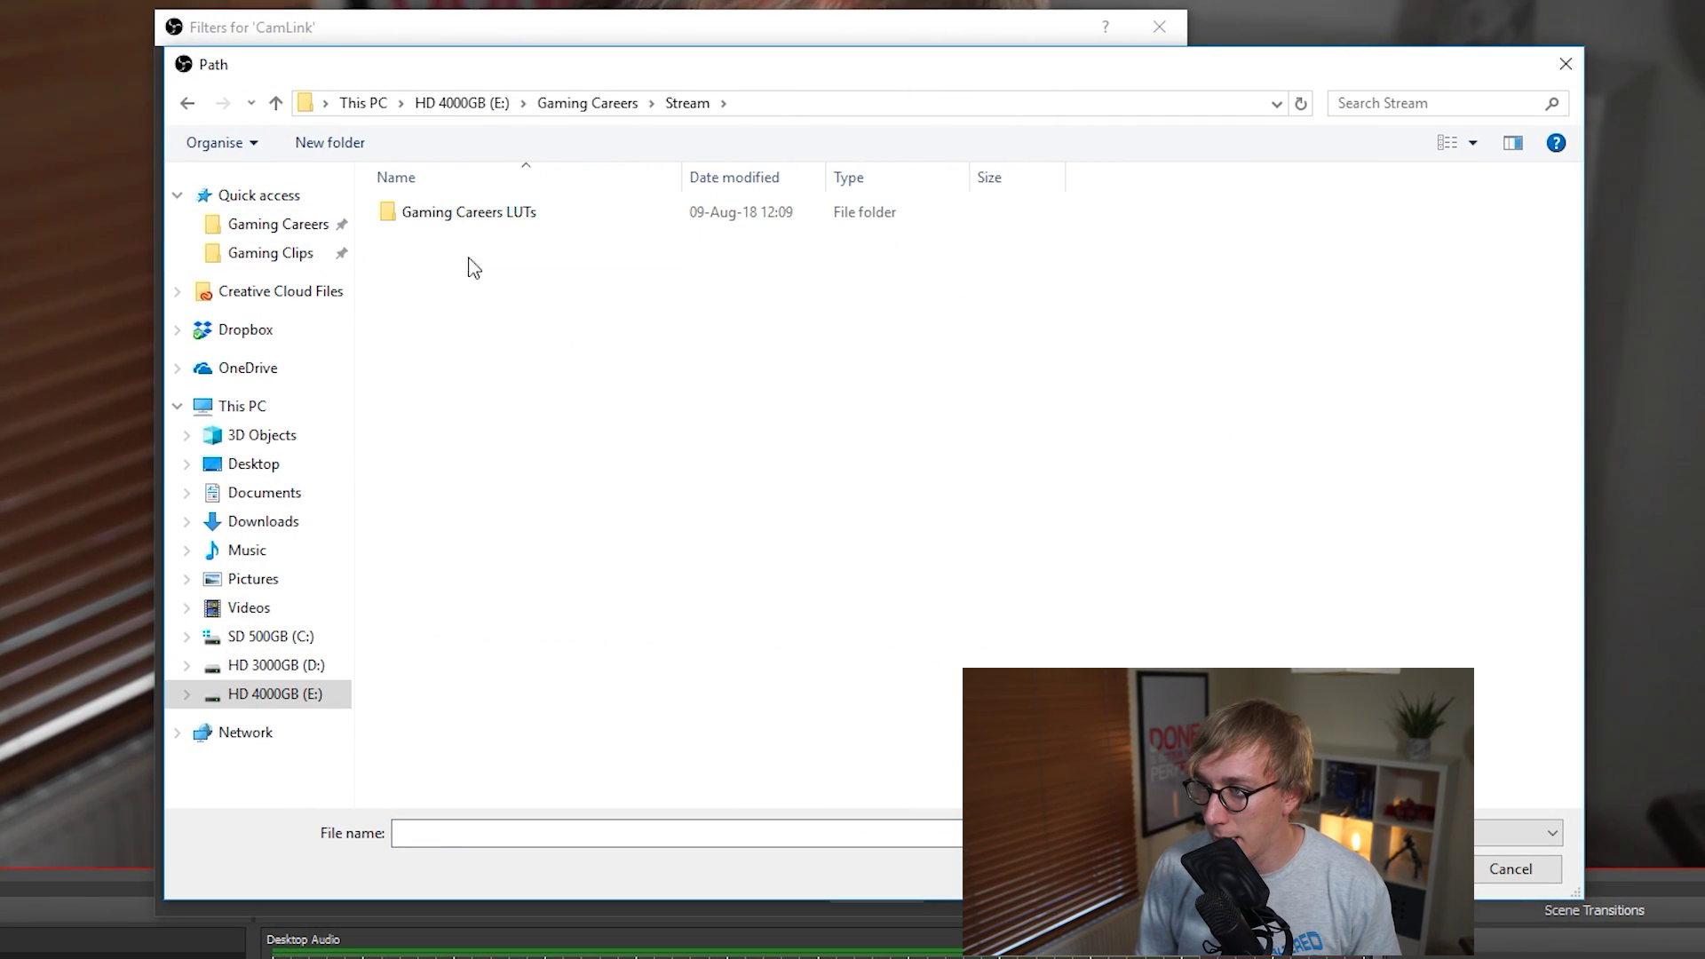
pyautogui.doubleClick(472, 217)
pyautogui.doubleClick(472, 216)
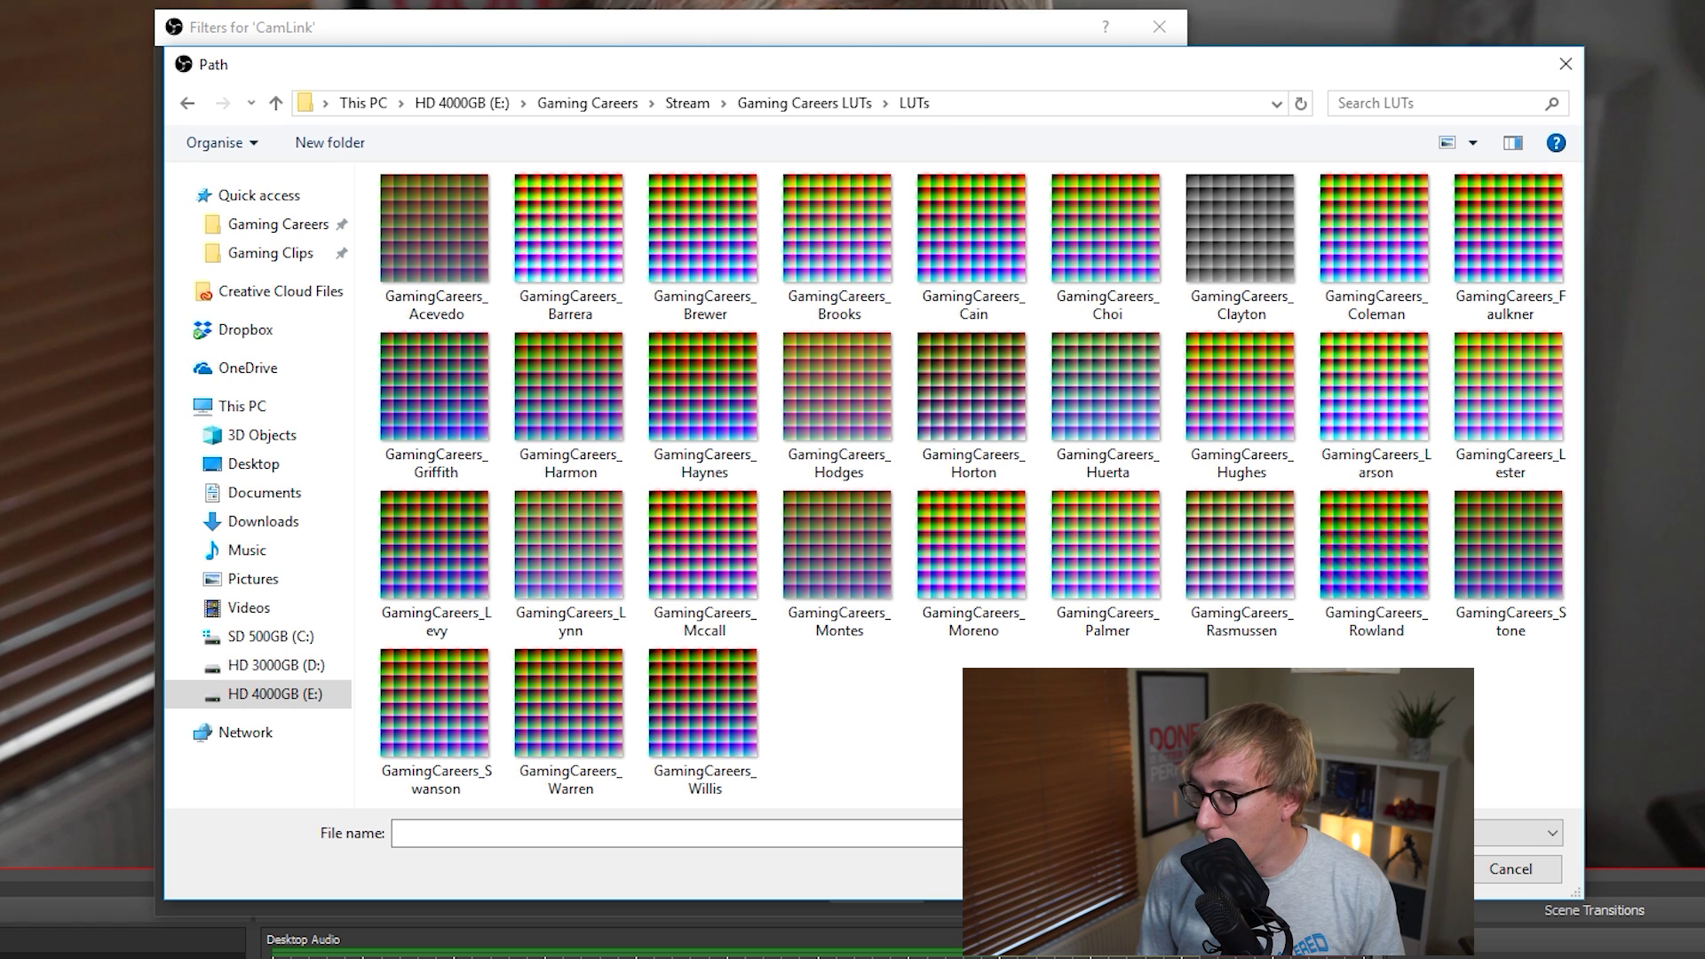
pyautogui.click(417, 710)
pyautogui.click(1393, 867)
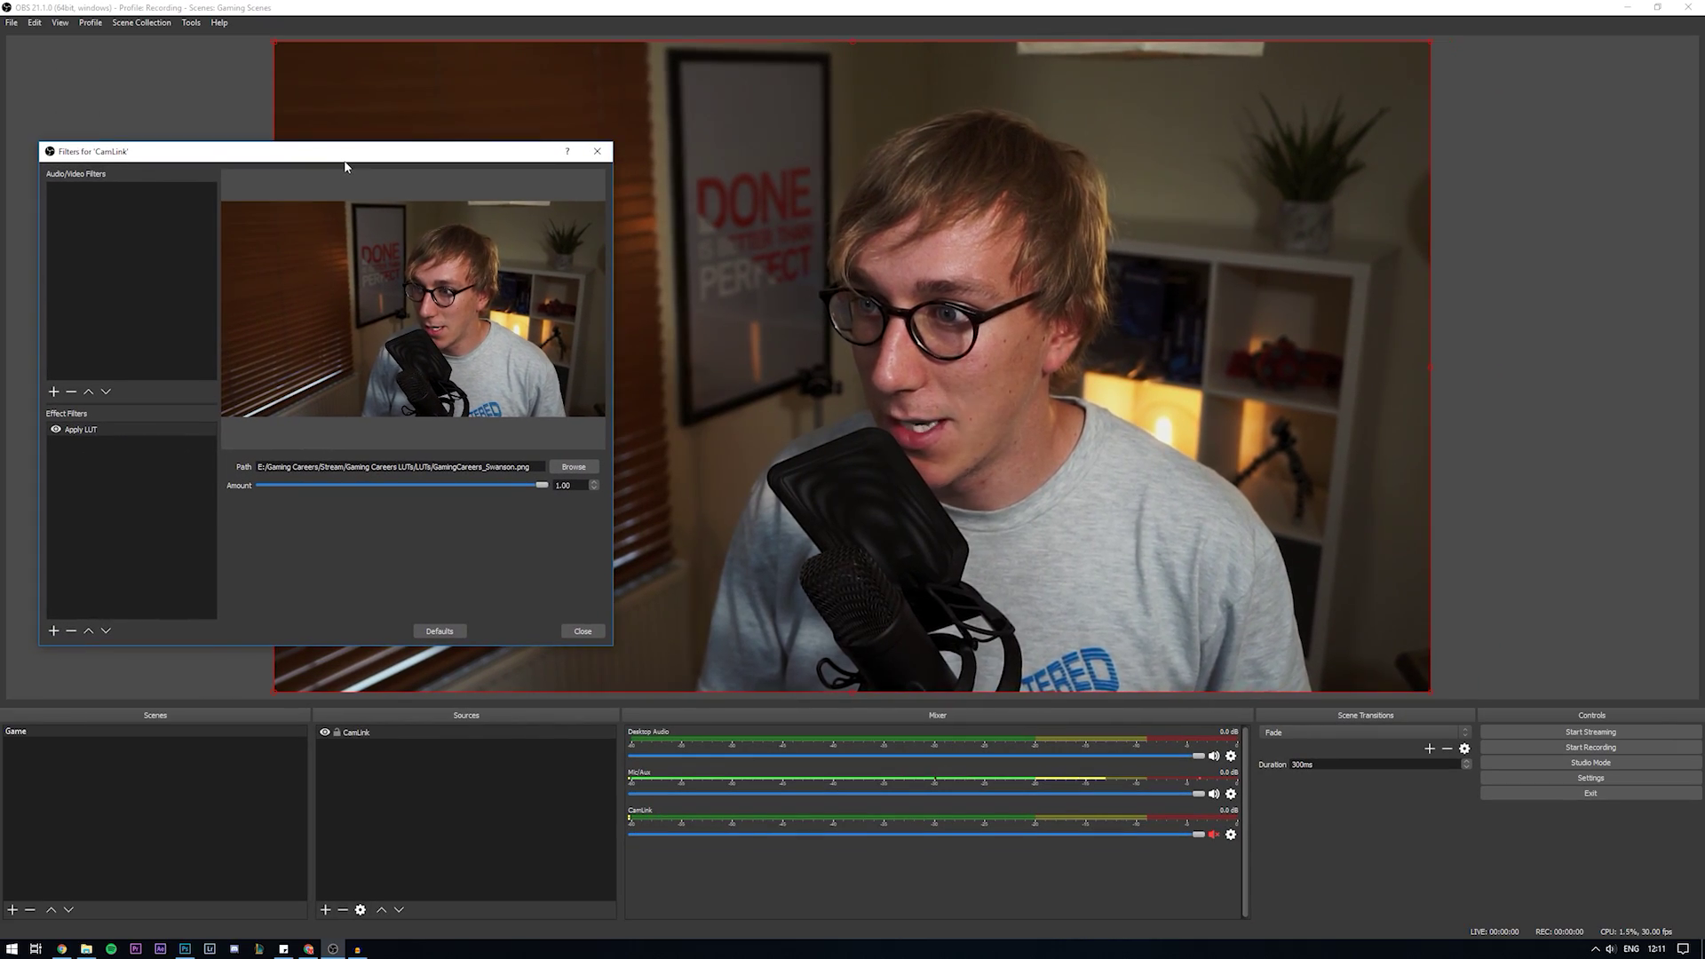
pyautogui.click(56, 430)
pyautogui.click(56, 430)
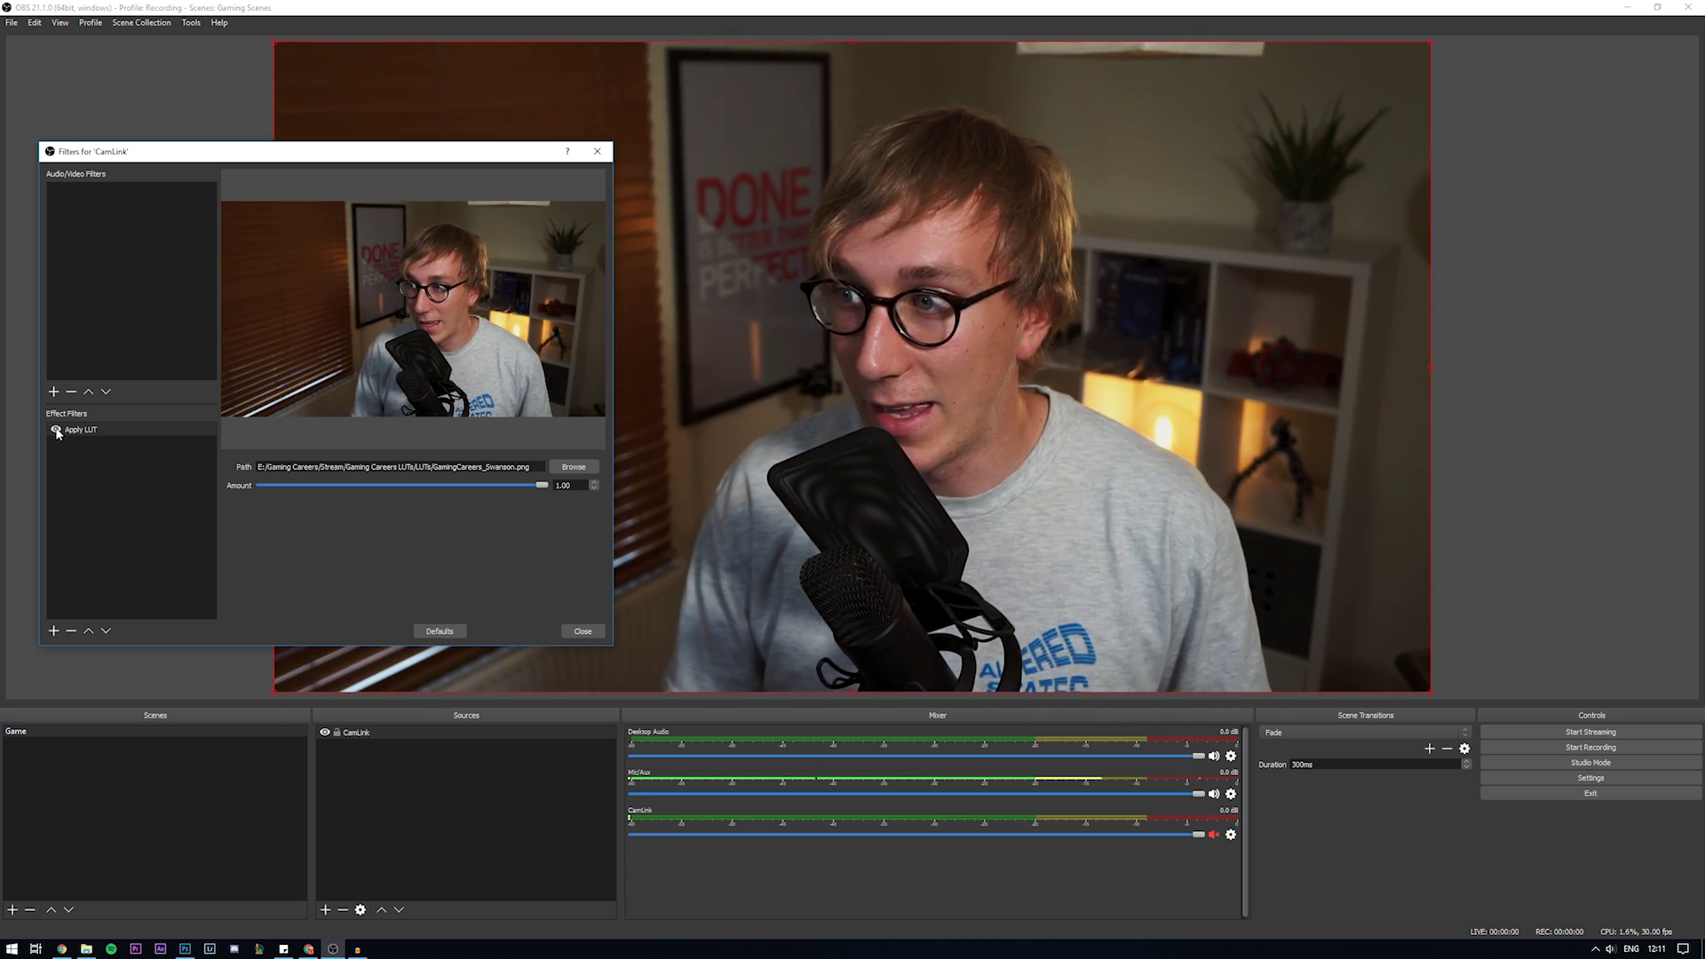
pyautogui.click(56, 430)
pyautogui.click(56, 430)
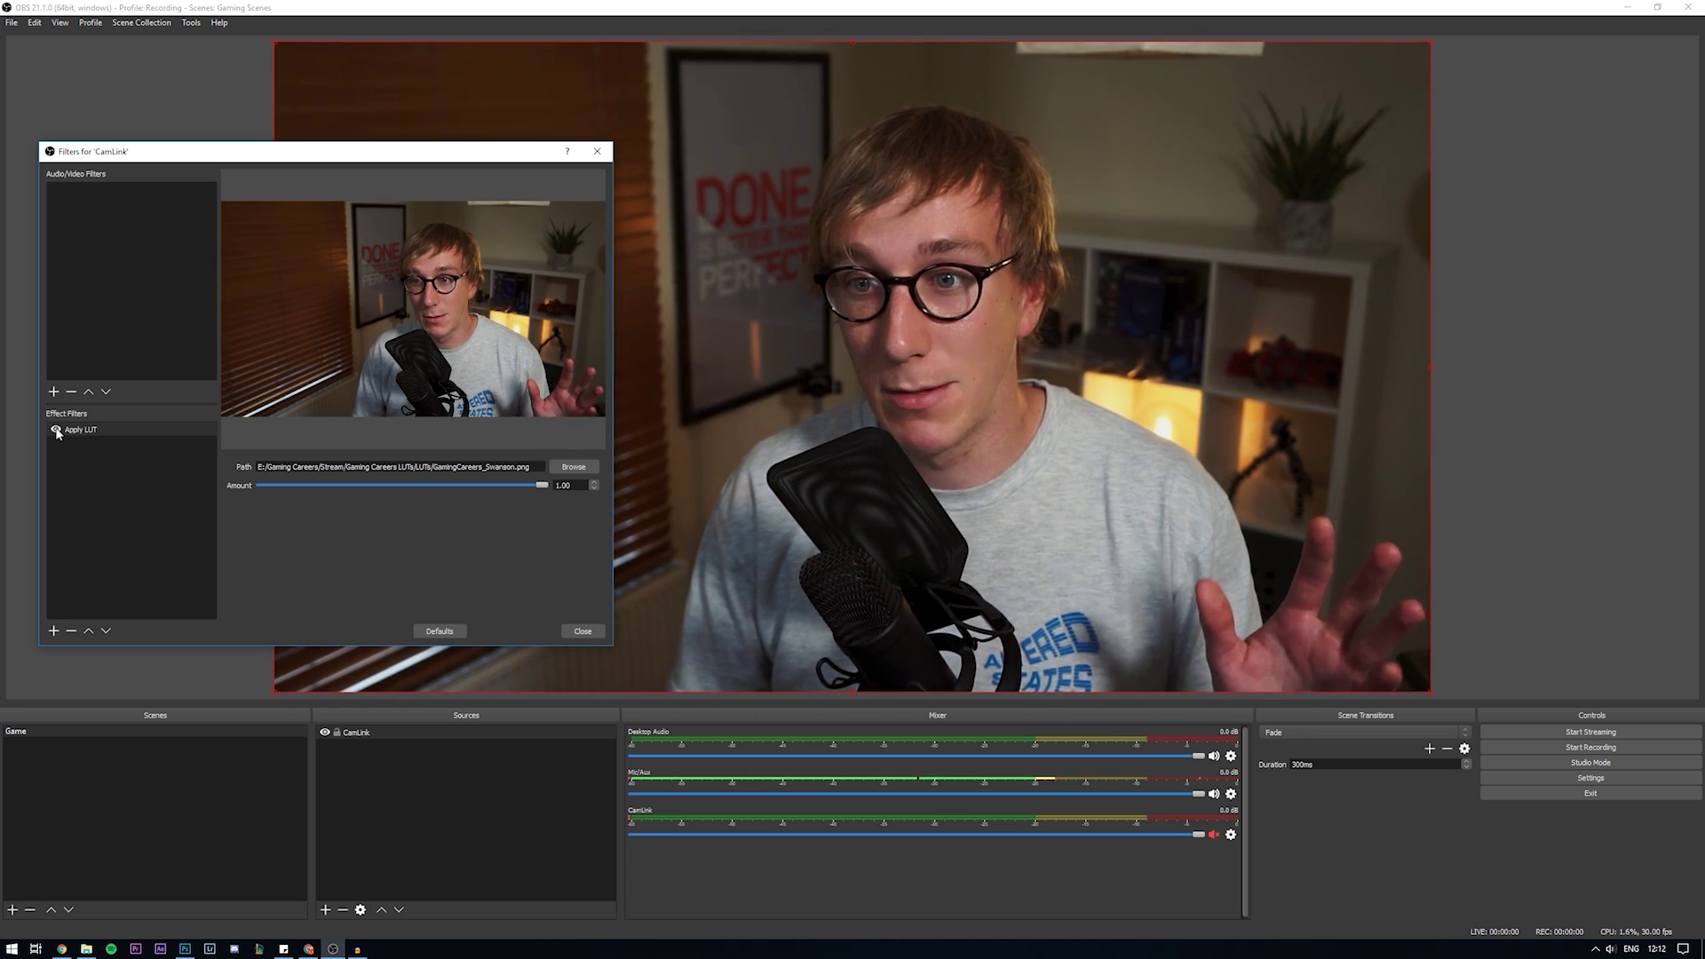
pyautogui.click(57, 431)
pyautogui.click(57, 430)
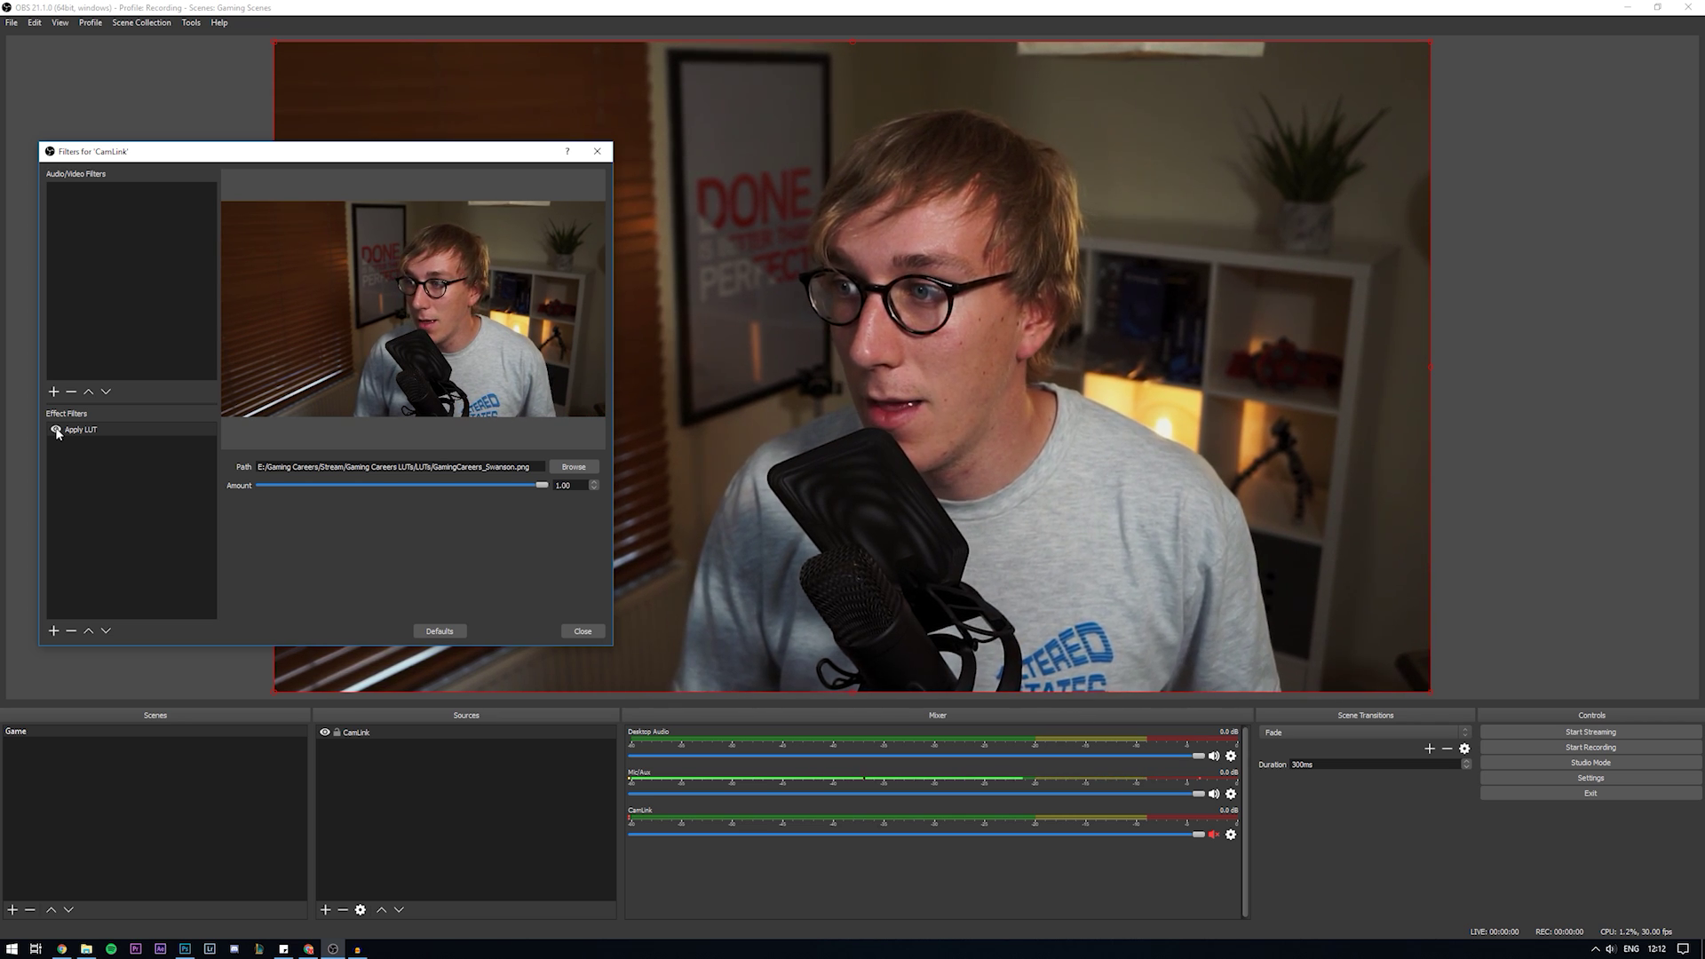
pyautogui.click(56, 430)
pyautogui.click(56, 430)
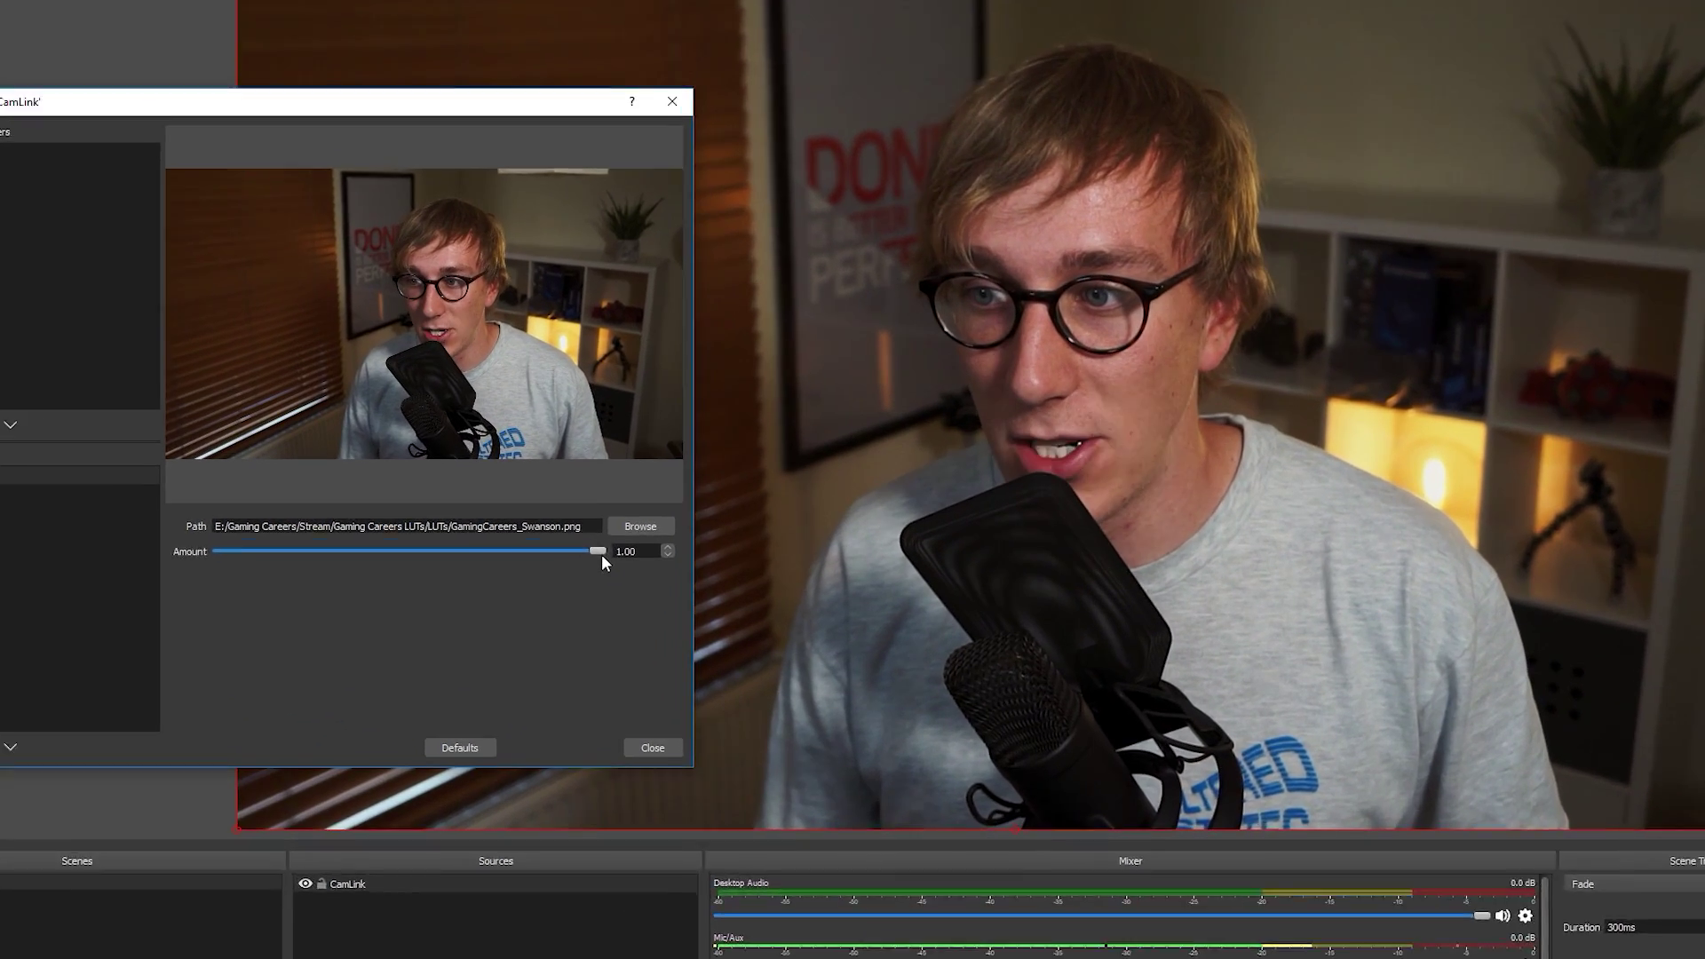
# - Lower the LUT amount to about 0.90 and close the CamLink filters window
pyautogui.moveTo(543, 486); pyautogui.dragTo(508, 486)
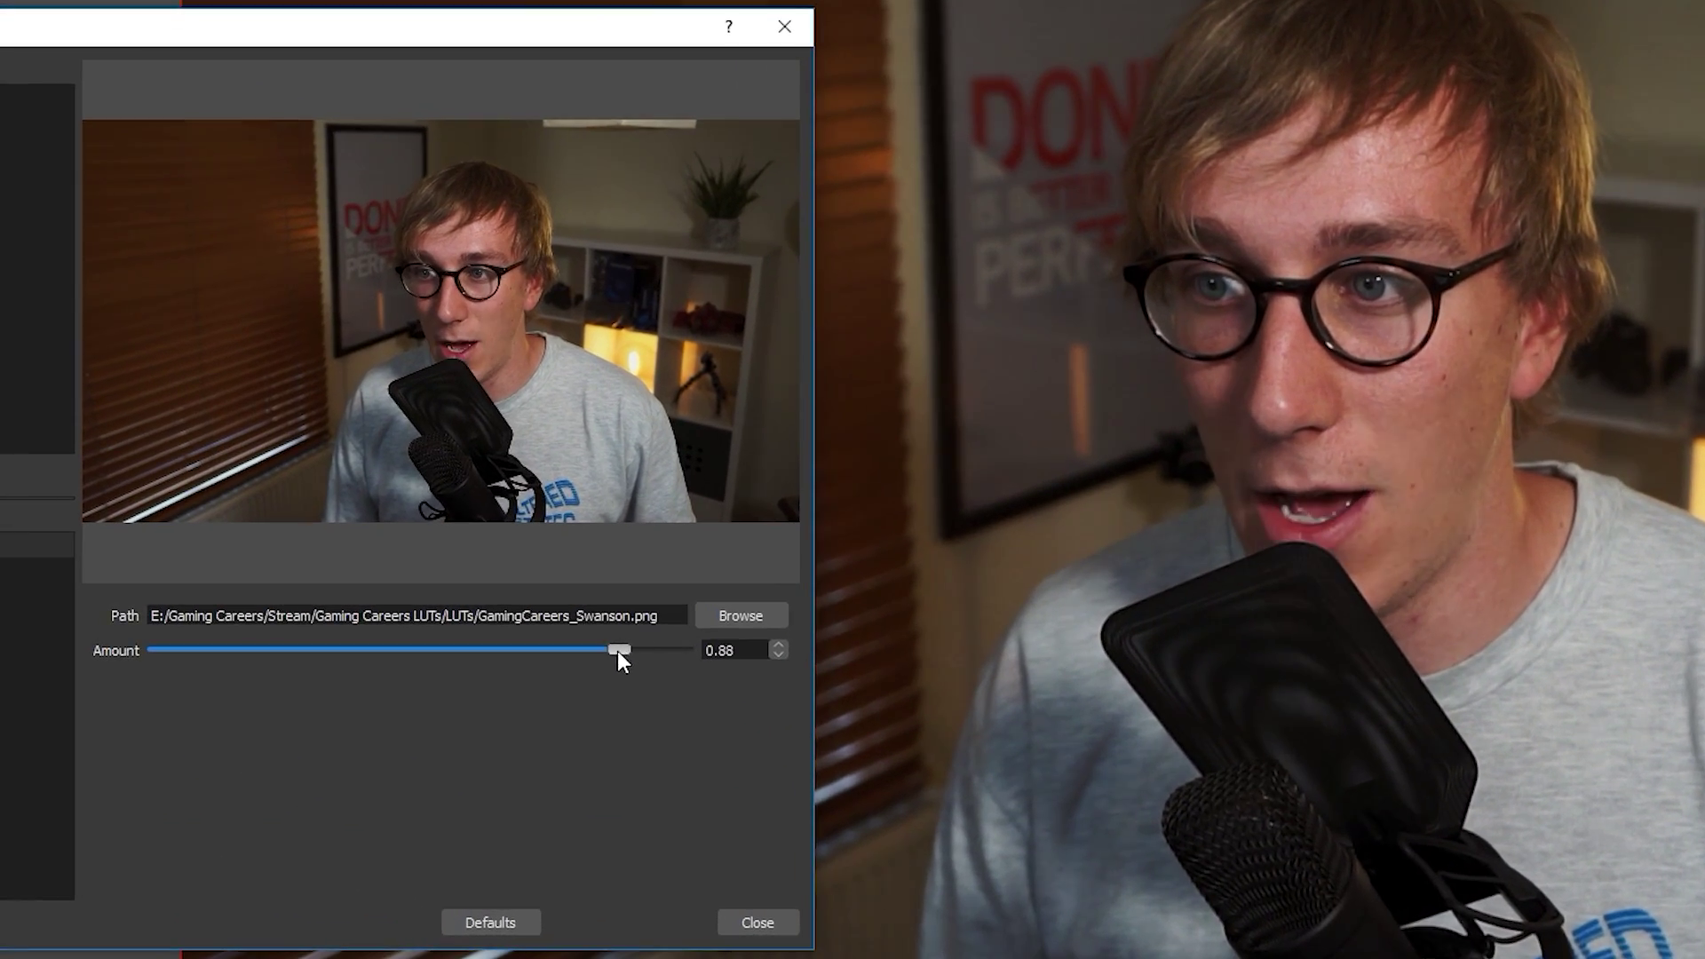
pyautogui.moveTo(503, 656); pyautogui.dragTo(632, 654)
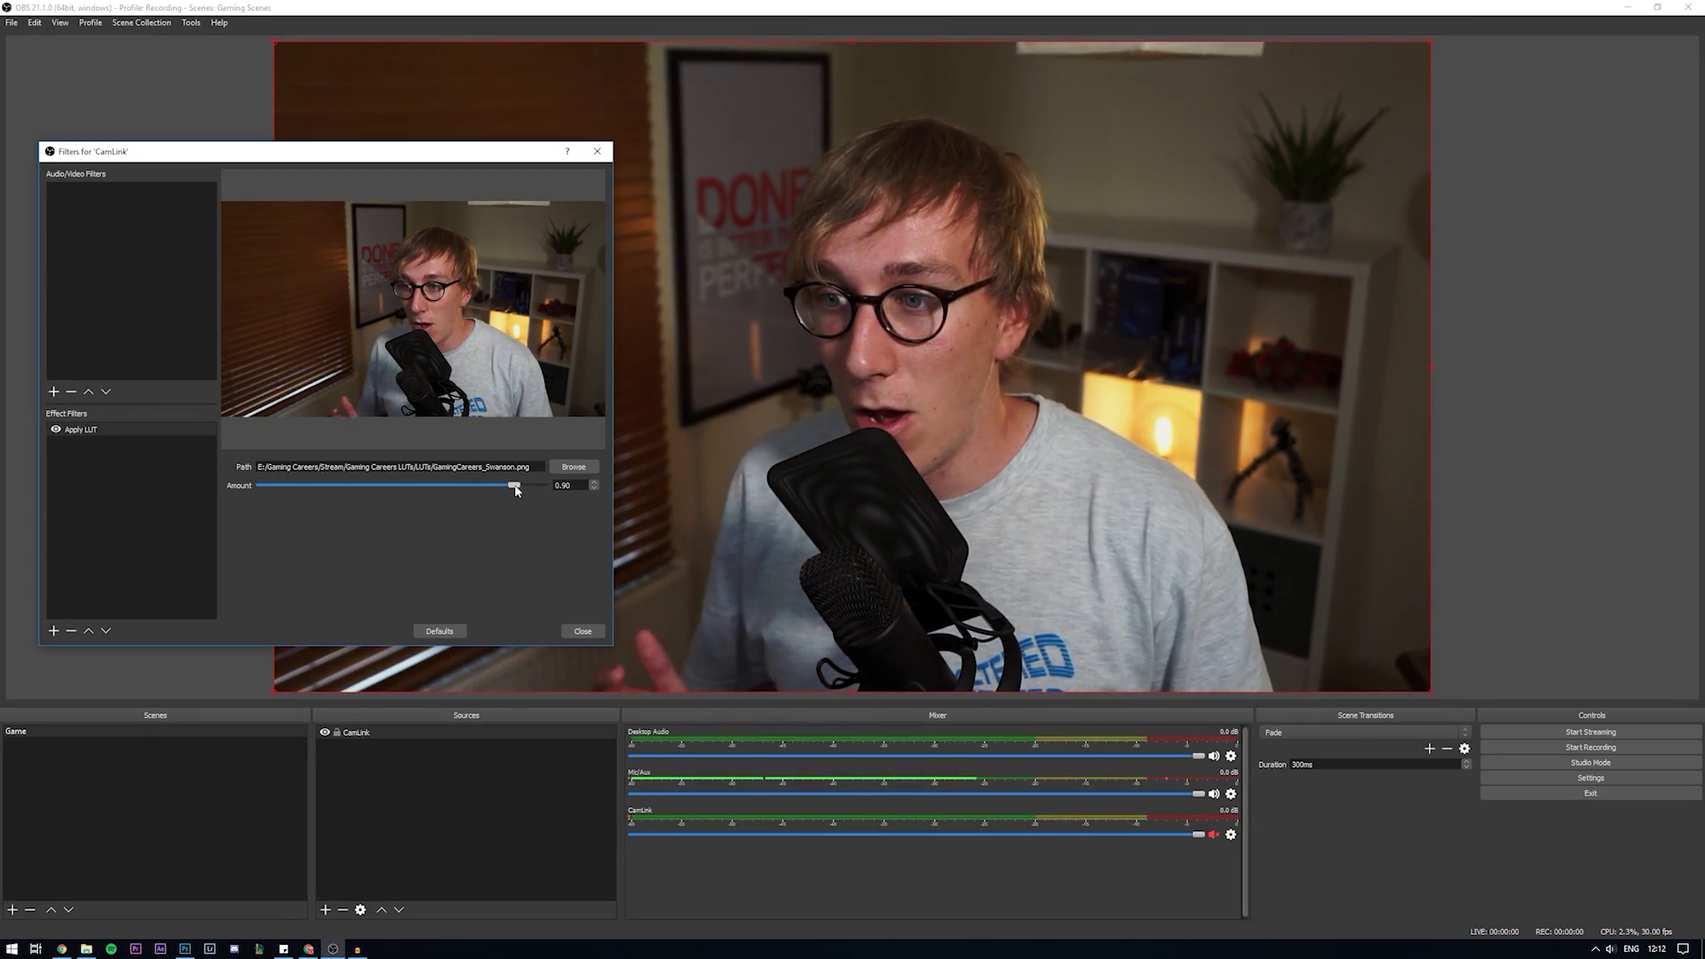
pyautogui.click(582, 630)
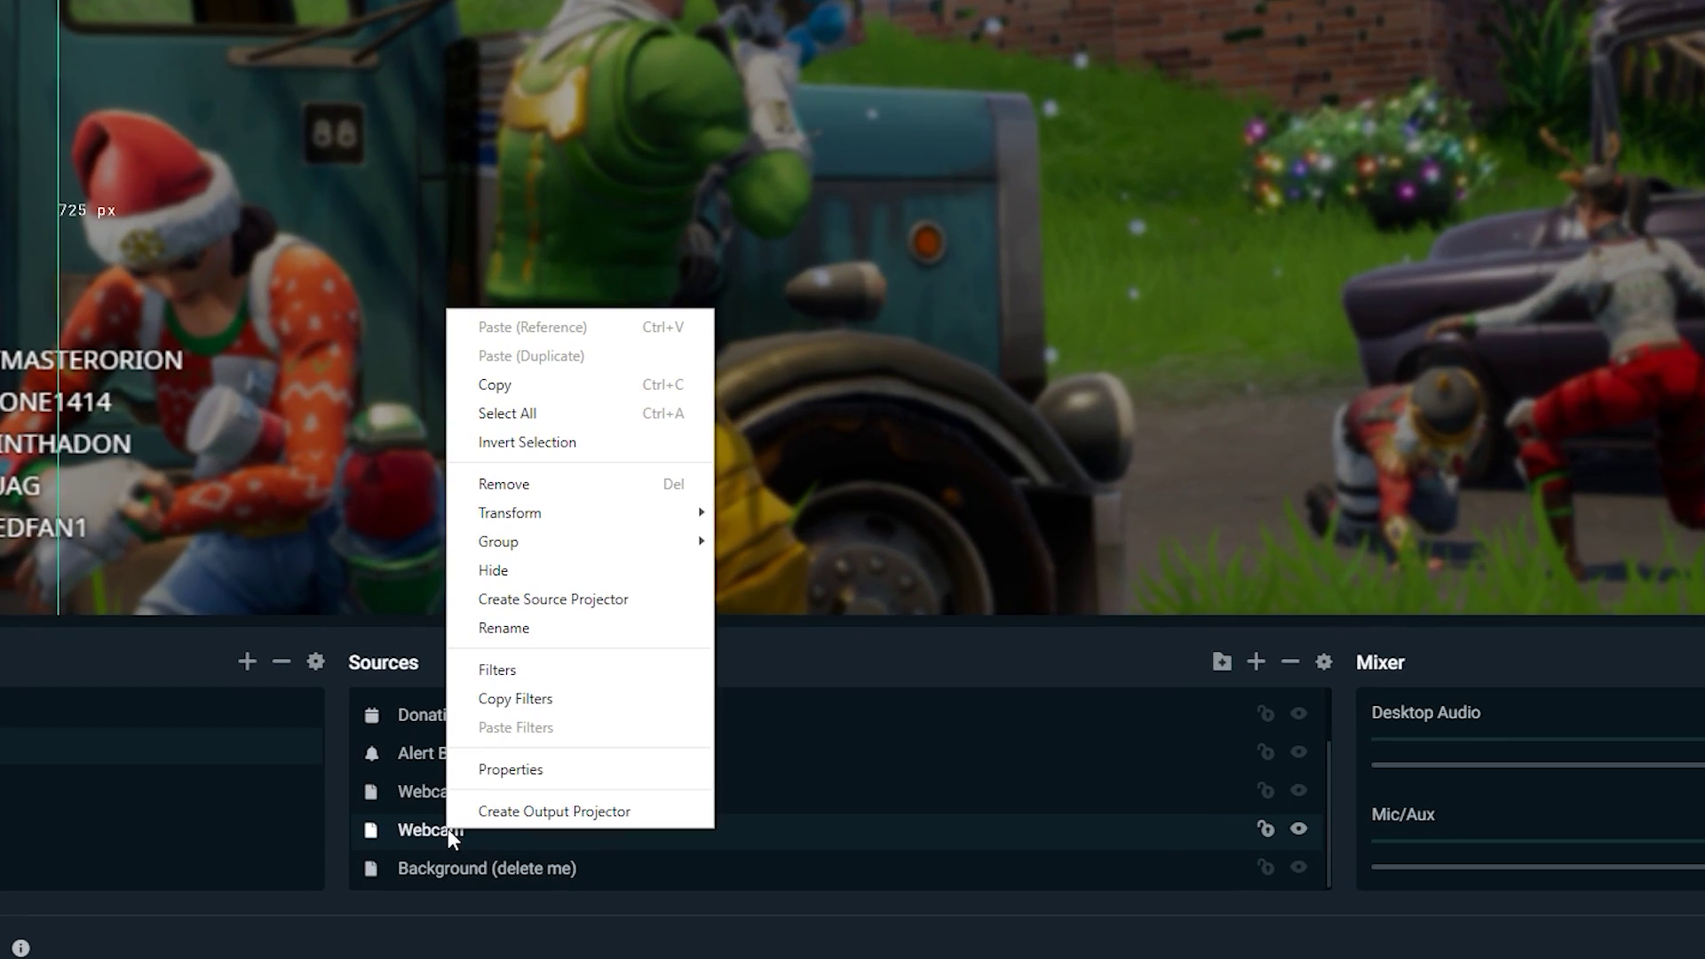
# - Add a new Apply LUT filter to the Streamlabs Webcam source
pyautogui.click(695, 769)
pyautogui.click(405, 200)
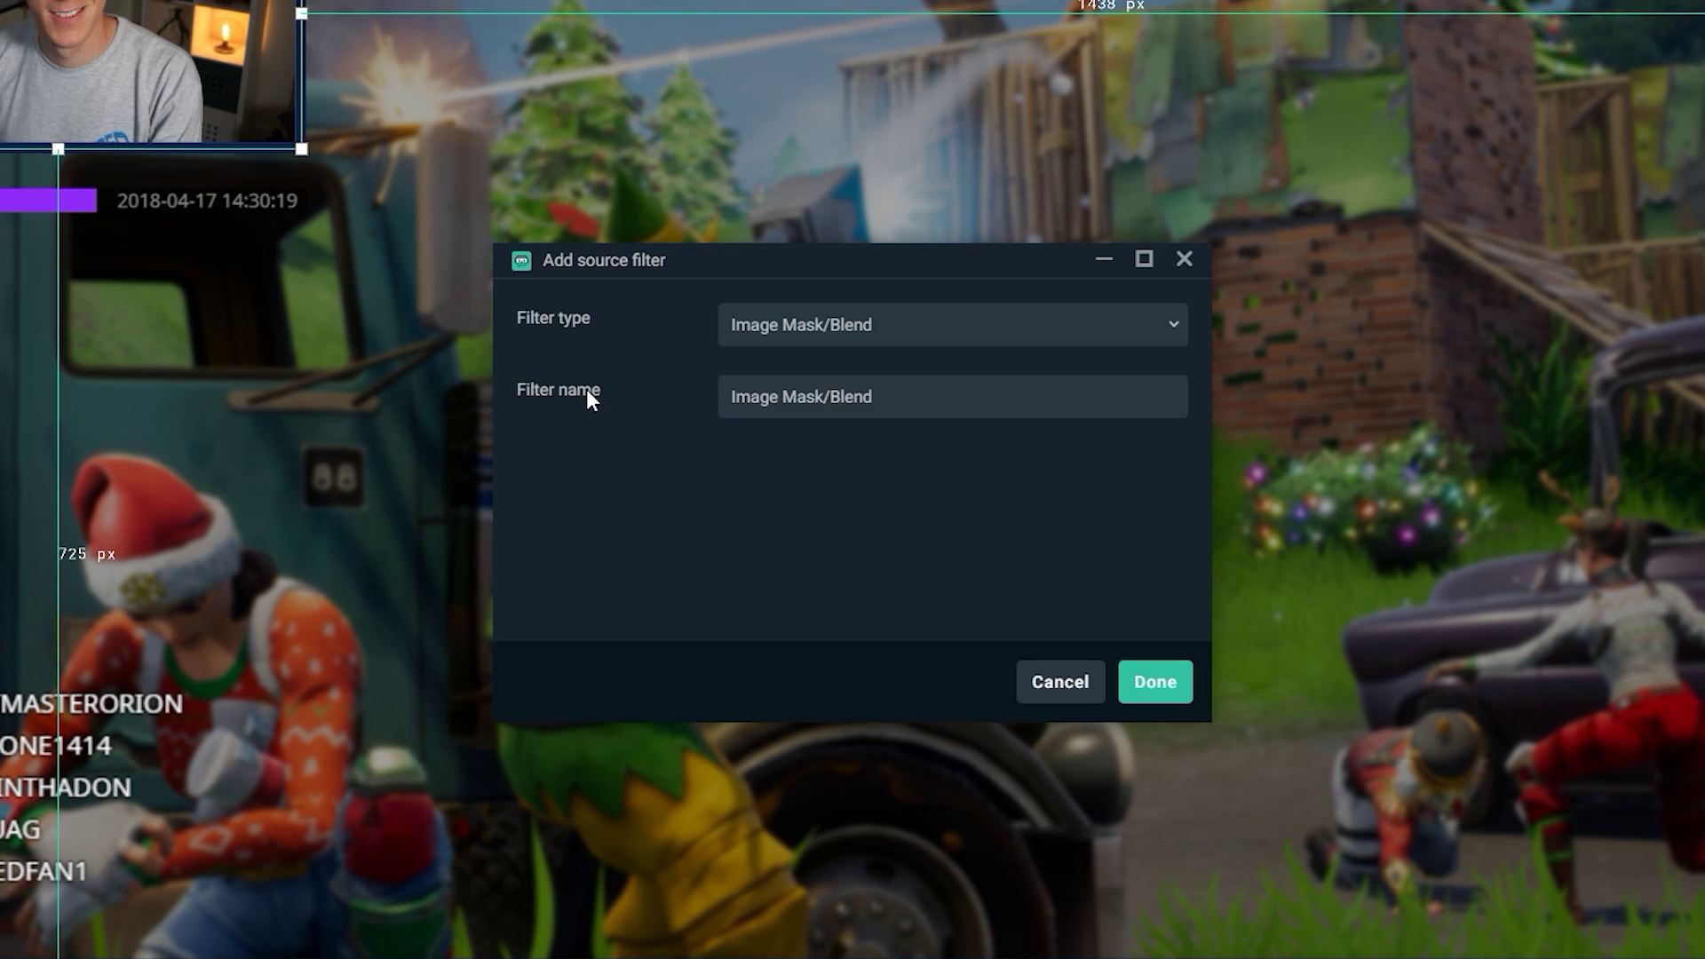
pyautogui.click(872, 153)
pyautogui.scroll(-2, 872, 556)
pyautogui.click(845, 553)
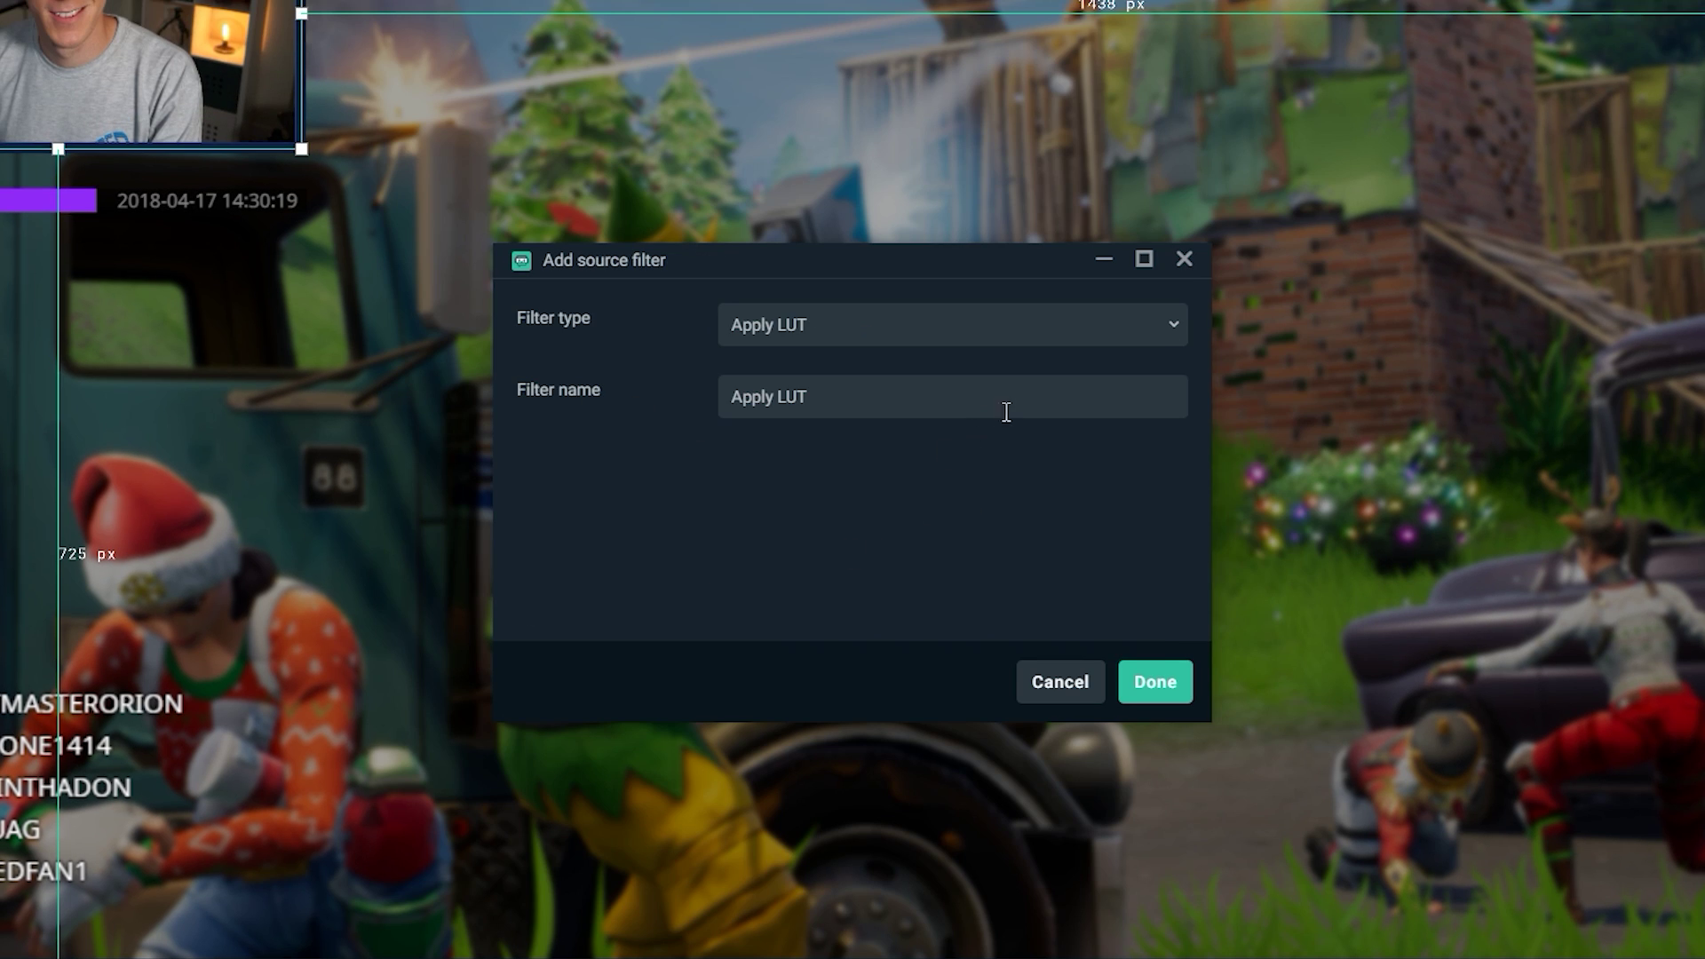
pyautogui.click(1182, 687)
# - Load a Gaming Careers LUT into the filter, toggle it off and on to compare, then close
pyautogui.click(1236, 401)
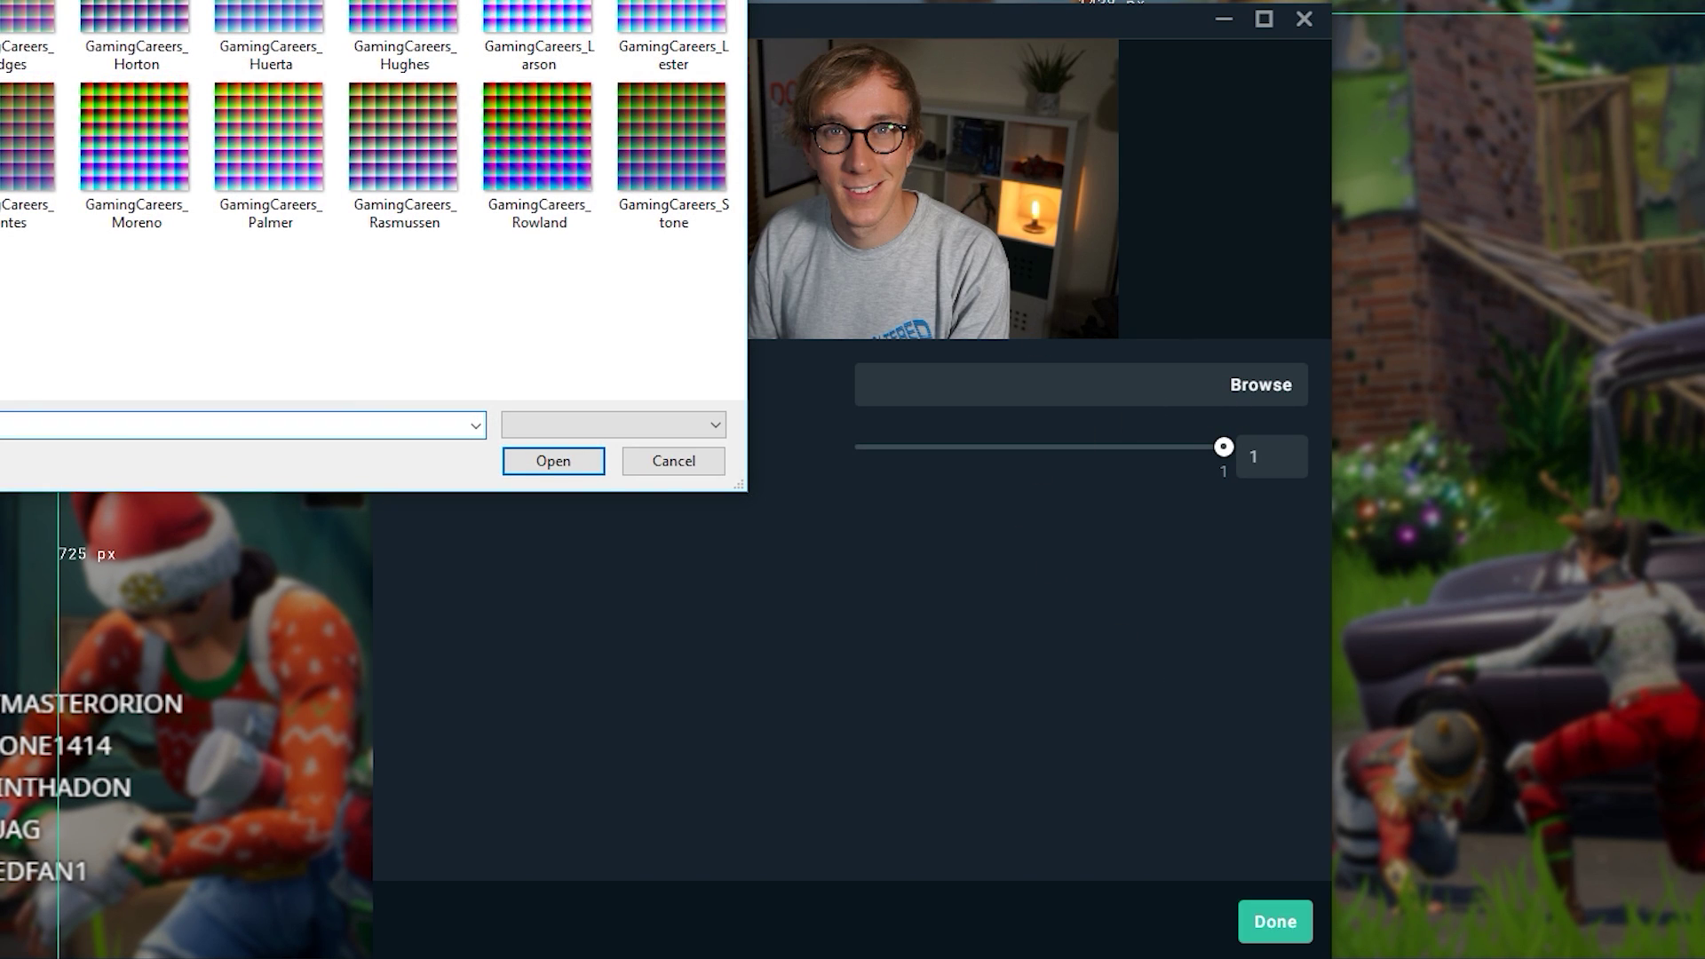
pyautogui.click(553, 461)
pyautogui.click(409, 422)
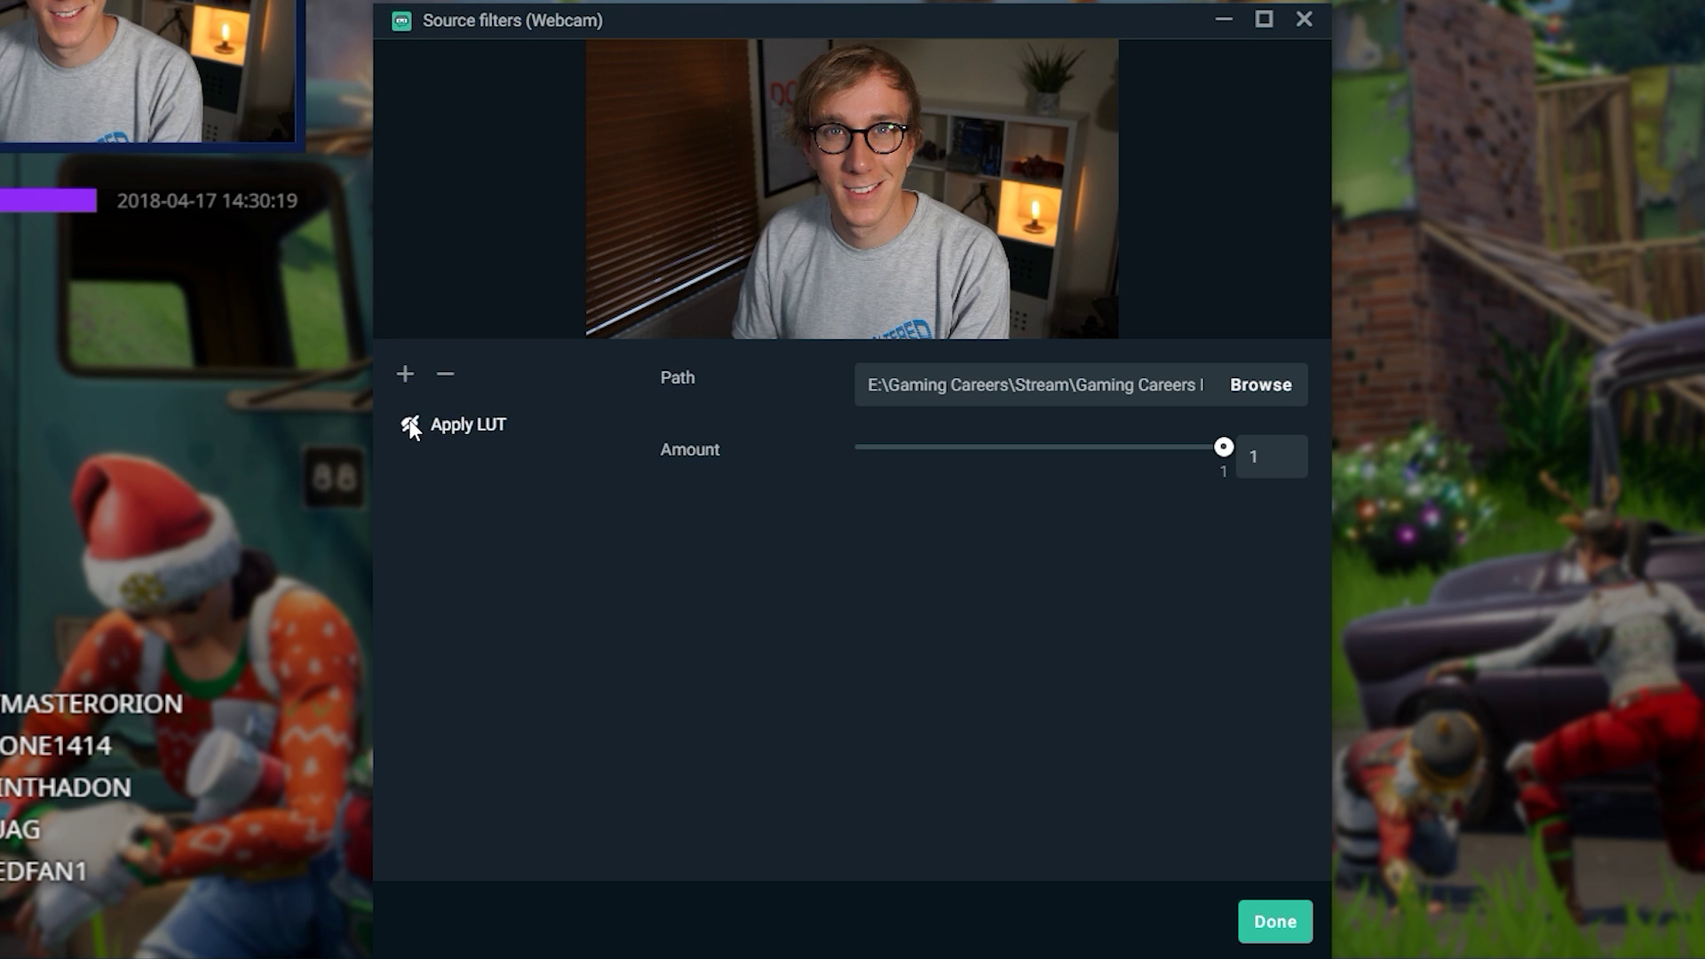
pyautogui.click(411, 423)
pyautogui.click(411, 421)
pyautogui.click(410, 423)
pyautogui.click(411, 423)
pyautogui.click(410, 423)
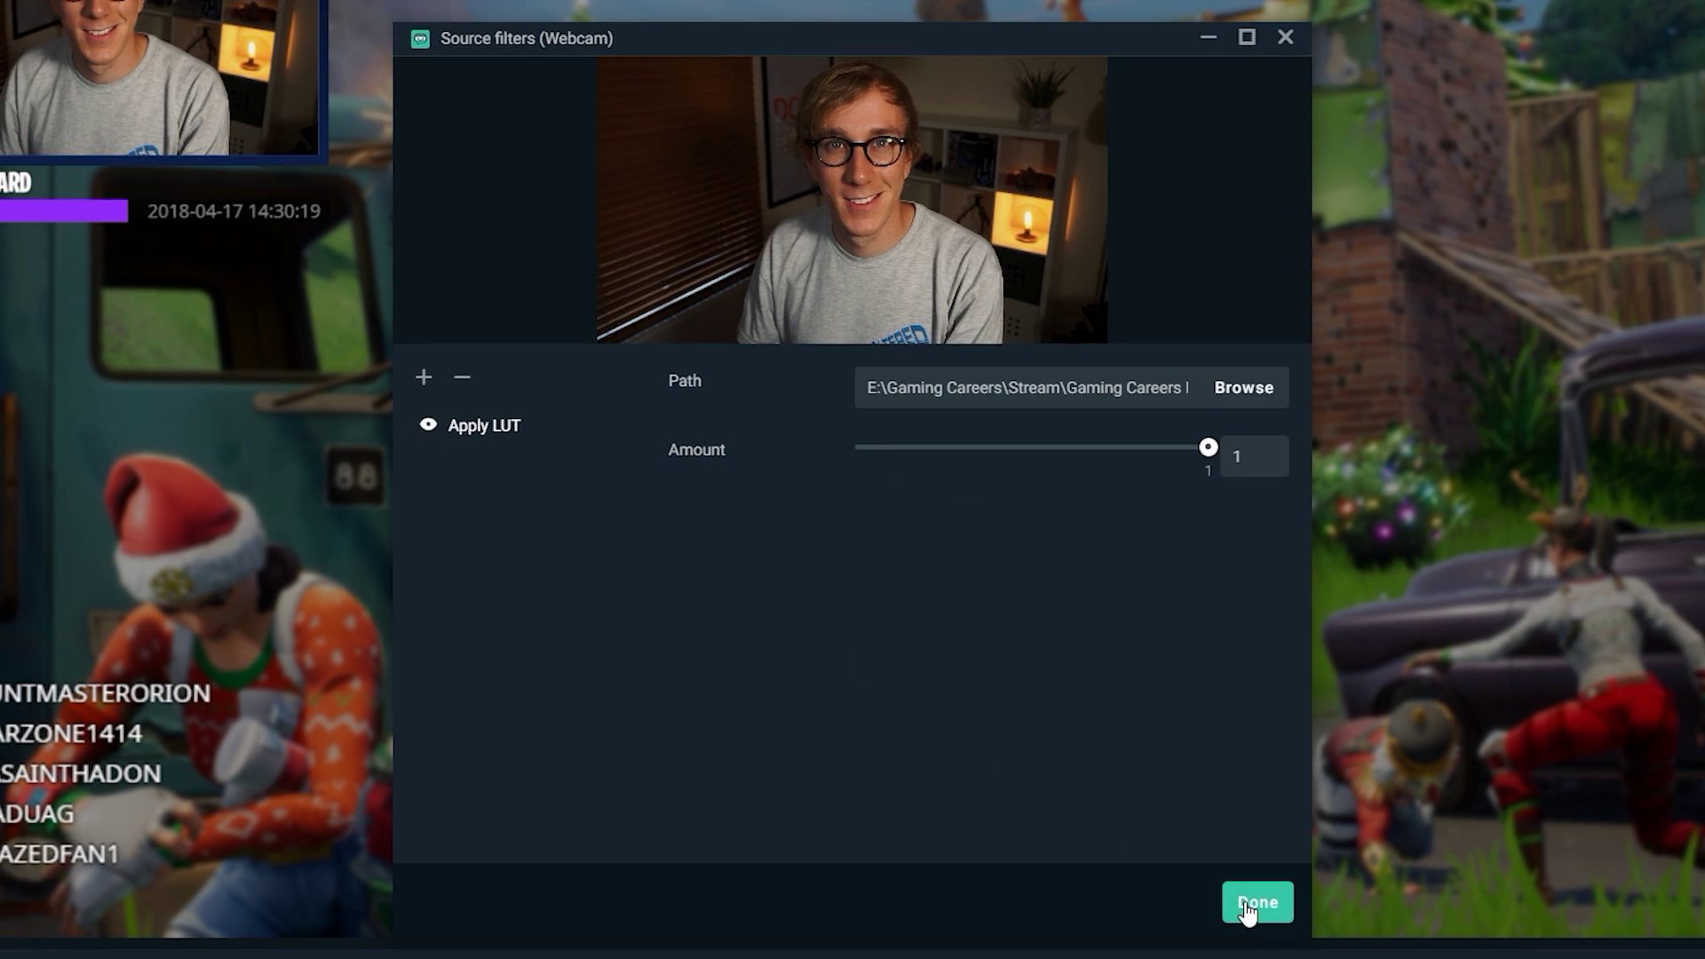
pyautogui.click(1276, 921)
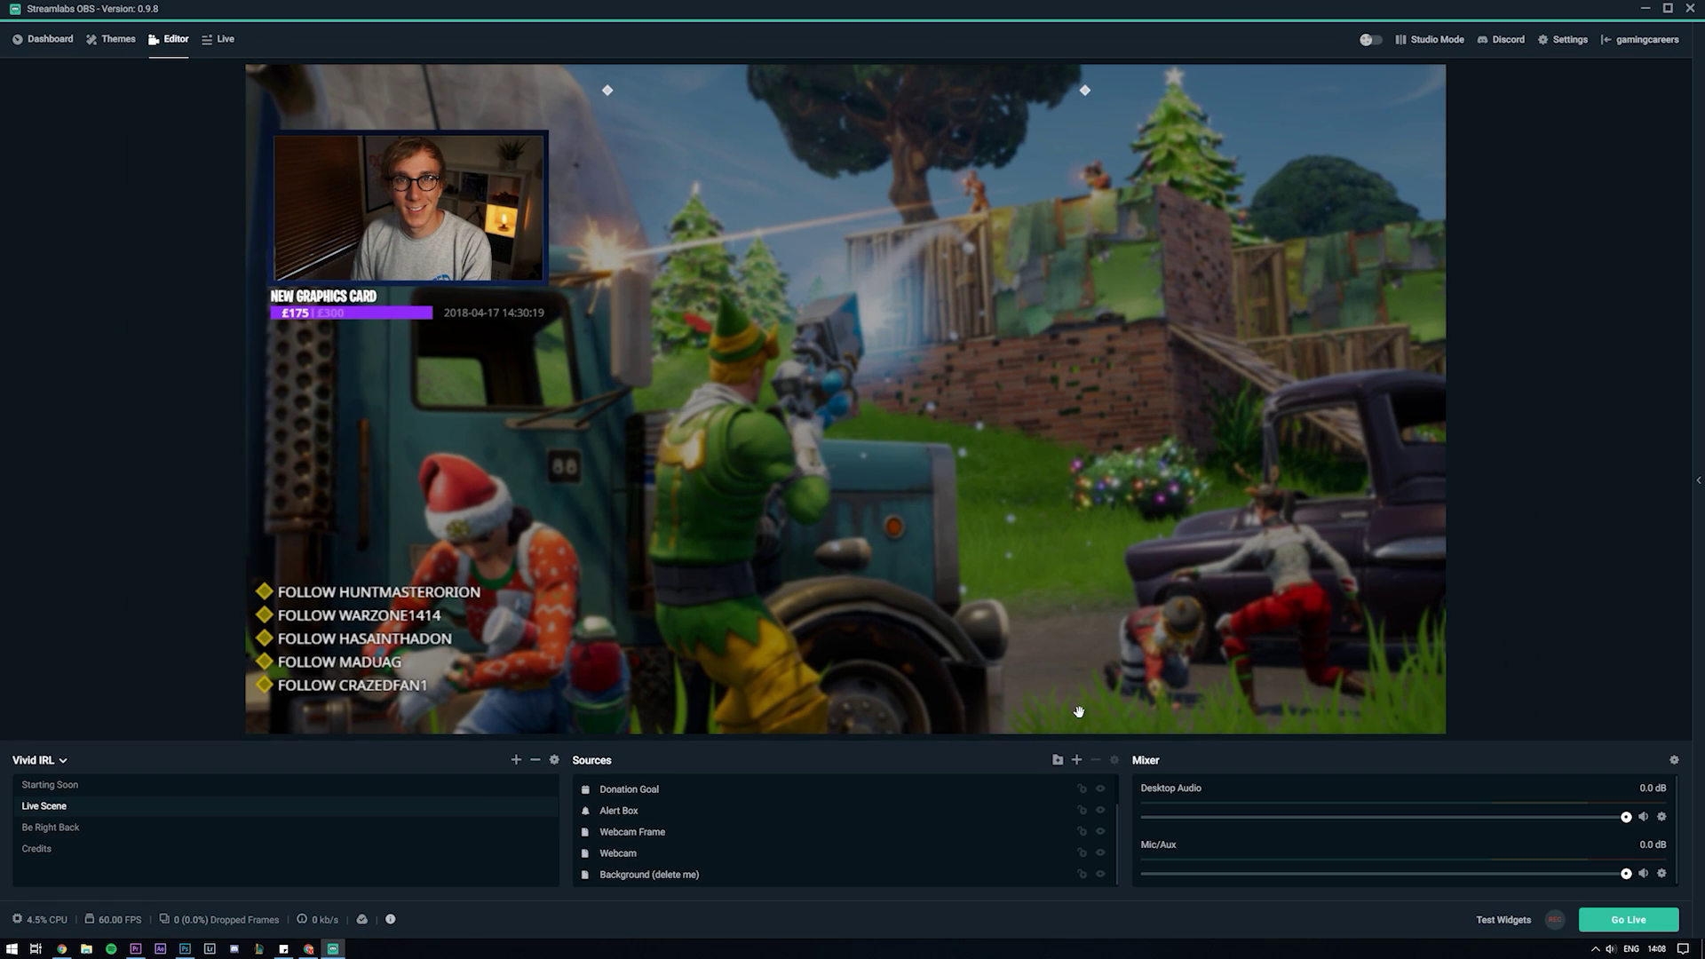